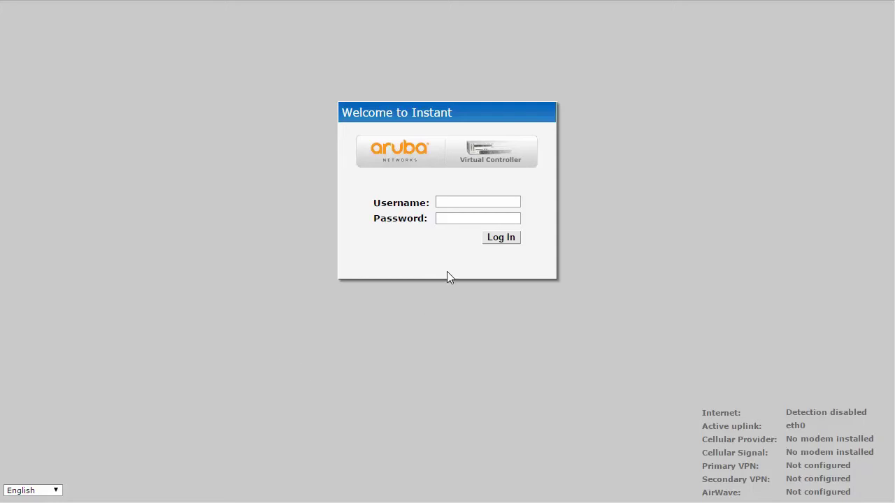
# Sign in to the MujInstant virtual controller with the admin username and its password
pyautogui.click(456, 203)
pyautogui.press('Tab')
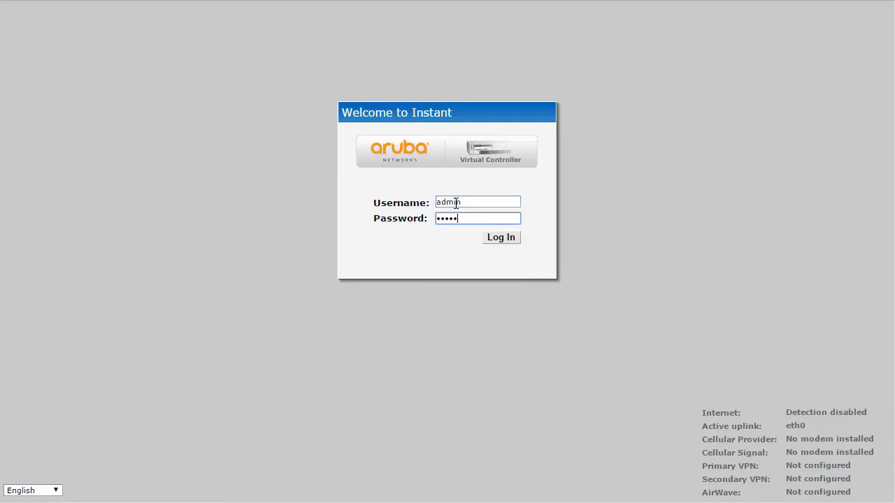
pyautogui.click(499, 240)
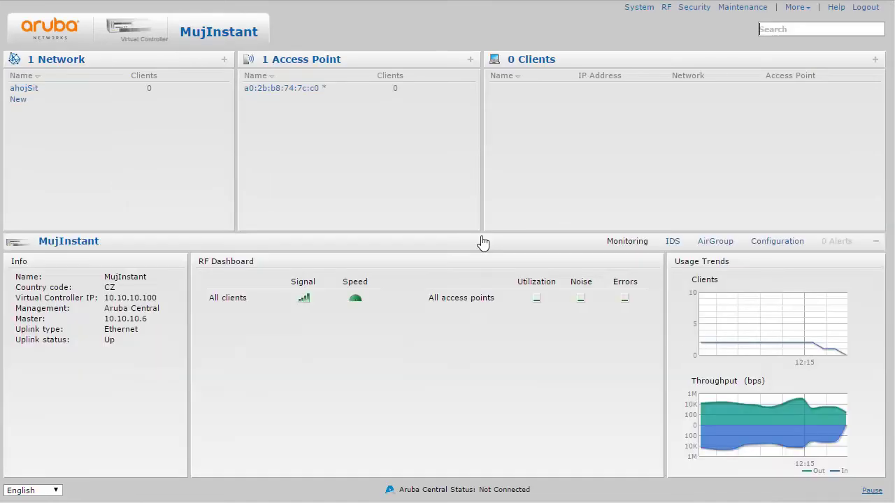
# Create a new security role named jen512 under Security > Roles
pyautogui.click(700, 13)
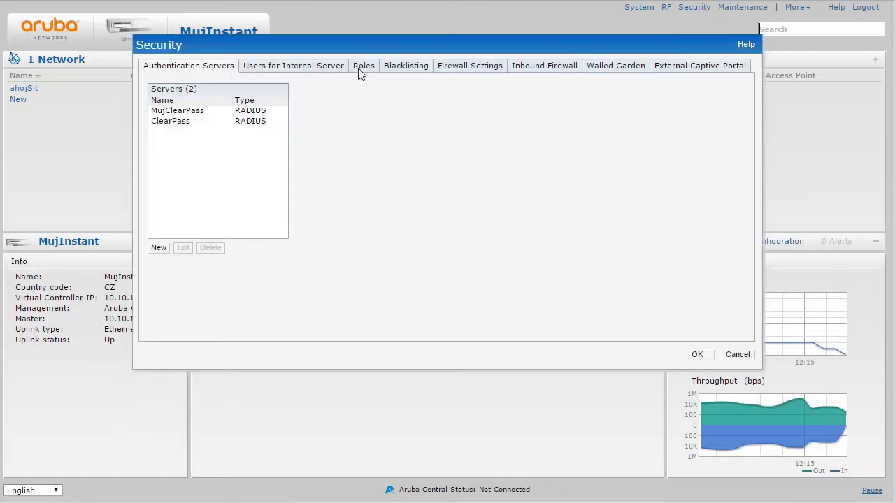
pyautogui.click(362, 68)
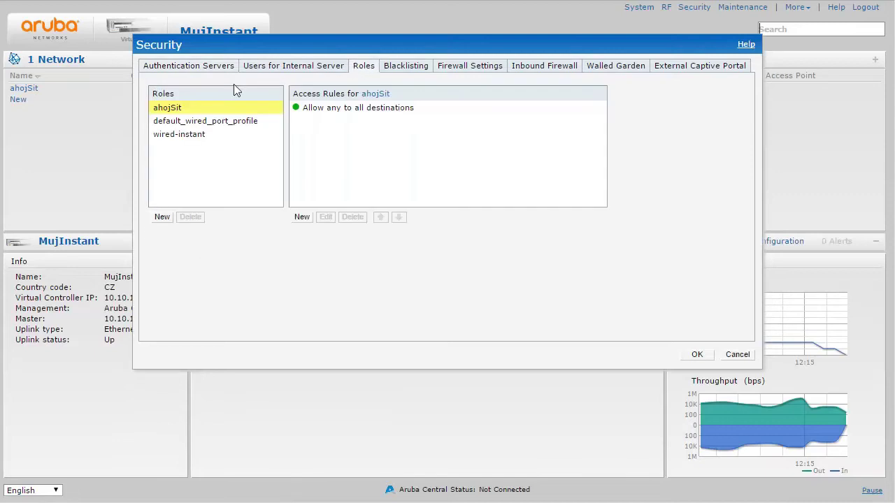
pyautogui.click(162, 218)
pyautogui.write('jen512')
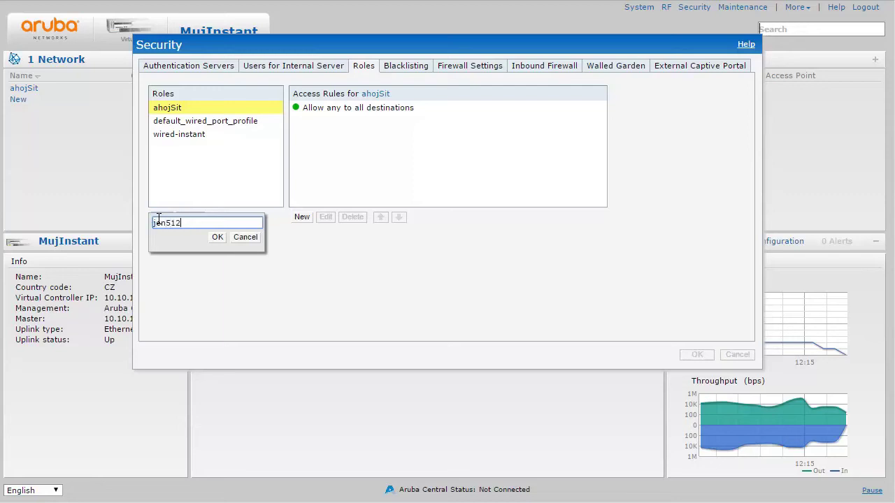
pyautogui.click(218, 237)
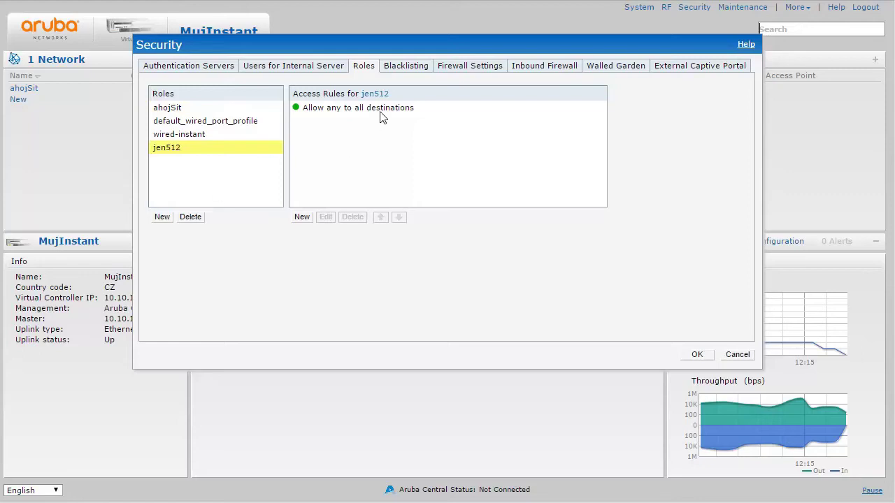
pyautogui.click(303, 218)
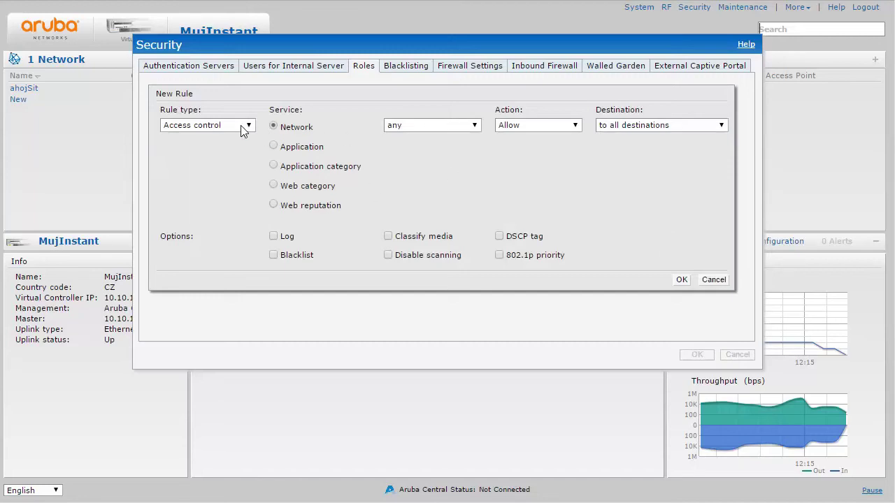
# Browse the Network, Application and Application category service lists for the new rule
pyautogui.click(421, 125)
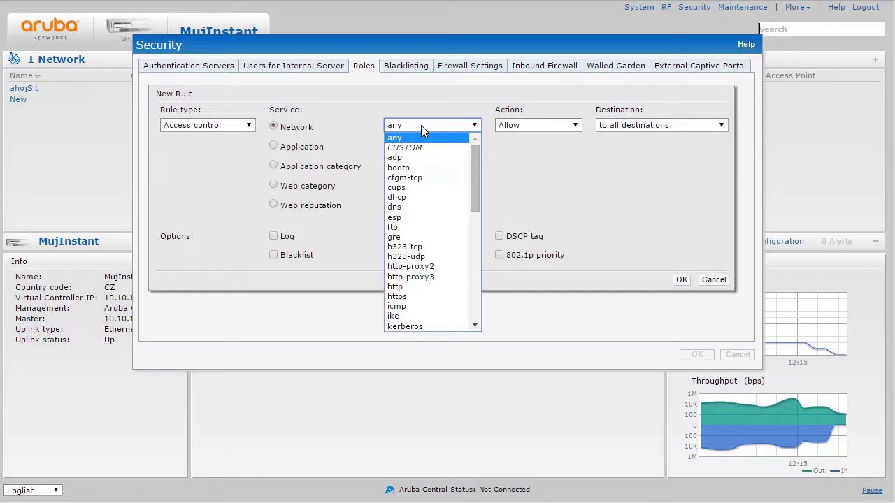
pyautogui.click(421, 125)
pyautogui.click(309, 150)
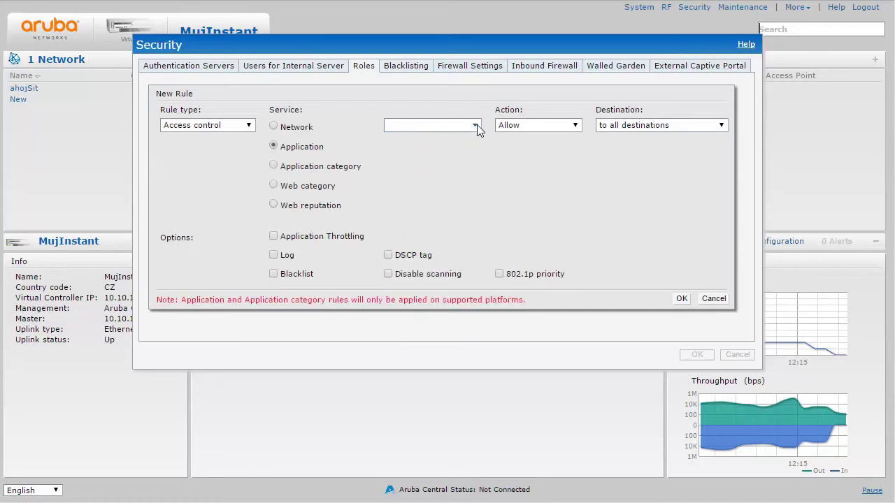
pyautogui.click(476, 125)
pyautogui.click(478, 128)
pyautogui.click(302, 168)
pyautogui.click(476, 126)
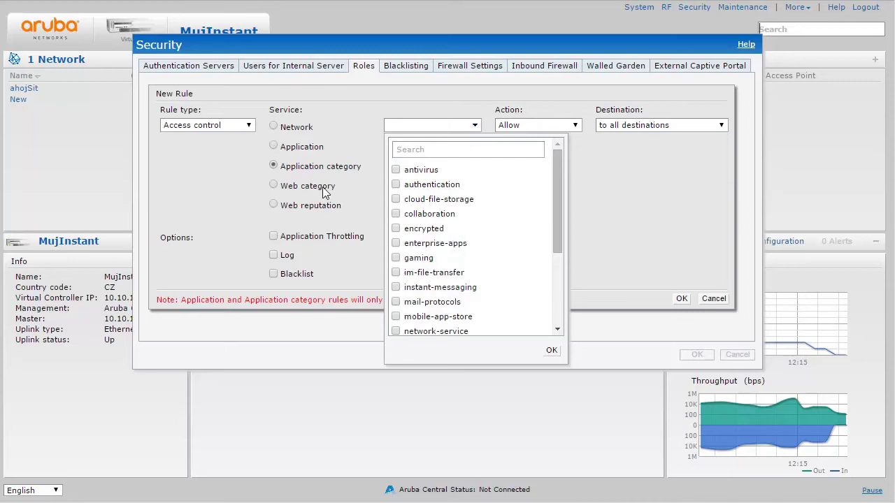
# Set the rule's service to Web category, keeping the action as Allow
pyautogui.click(324, 187)
pyautogui.click(476, 126)
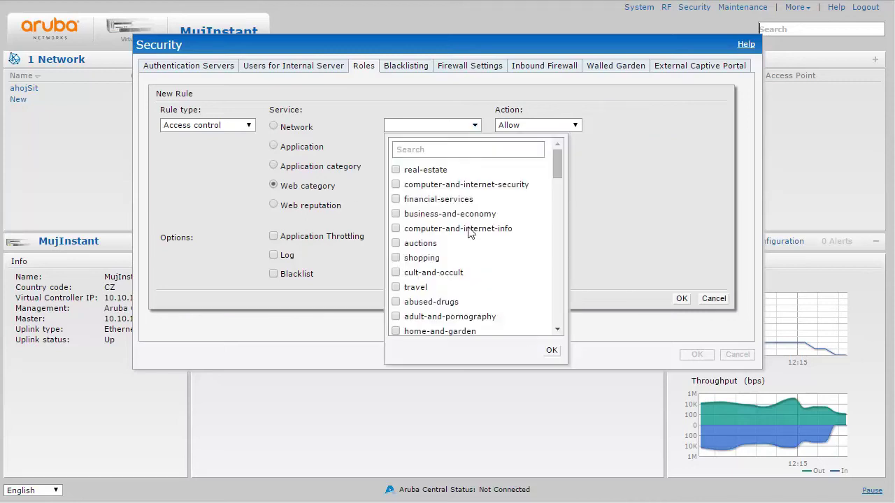
pyautogui.scroll(-10, 462, 238)
pyautogui.scroll(8, 524, 174)
pyautogui.click(554, 128)
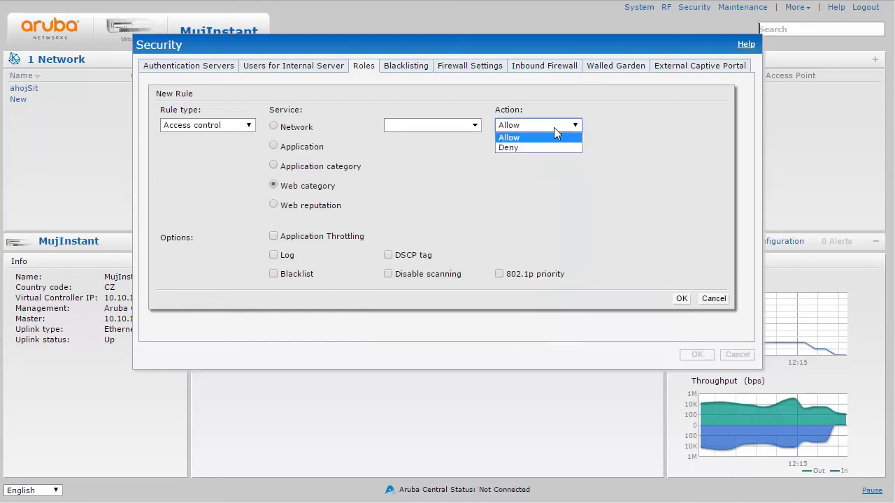
pyautogui.click(554, 127)
# Try the Application Throttling downstream and upstream limits, then leave throttling off
pyautogui.click(273, 237)
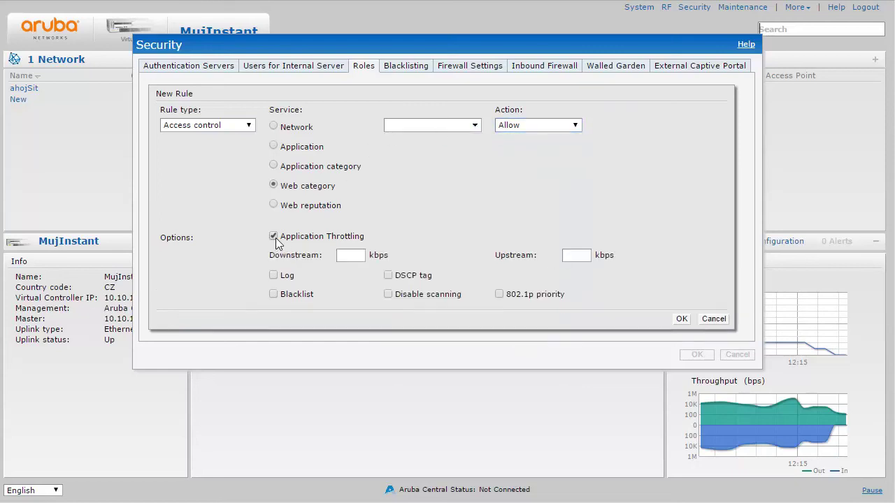
pyautogui.click(351, 259)
pyautogui.click(580, 258)
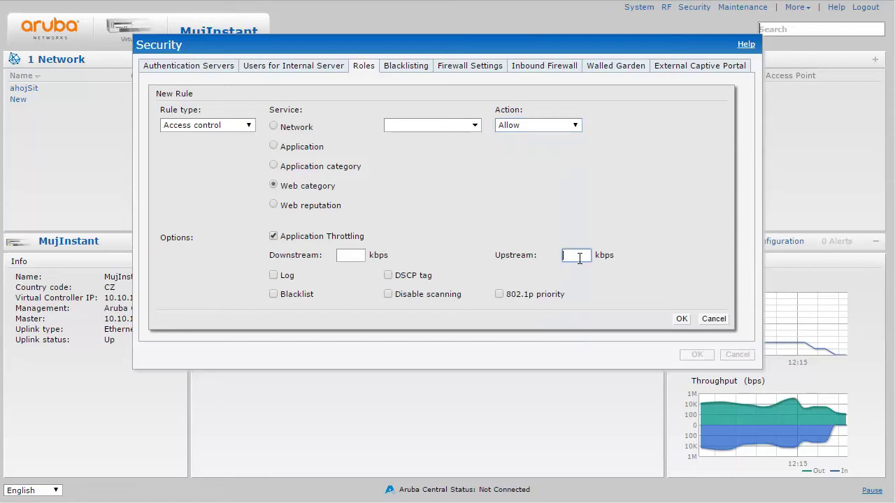
pyautogui.click(273, 236)
pyautogui.click(219, 126)
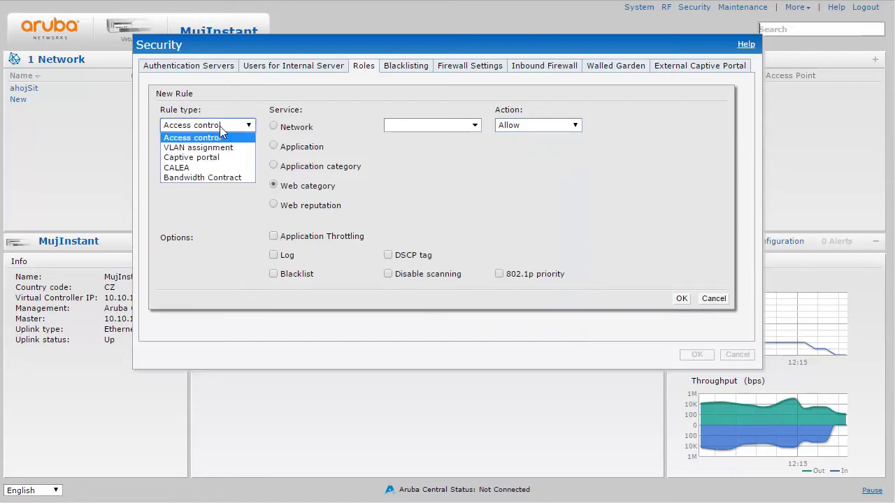
# Try the VLAN assignment and Captive portal rule types, then choose Bandwidth Contract
pyautogui.click(219, 148)
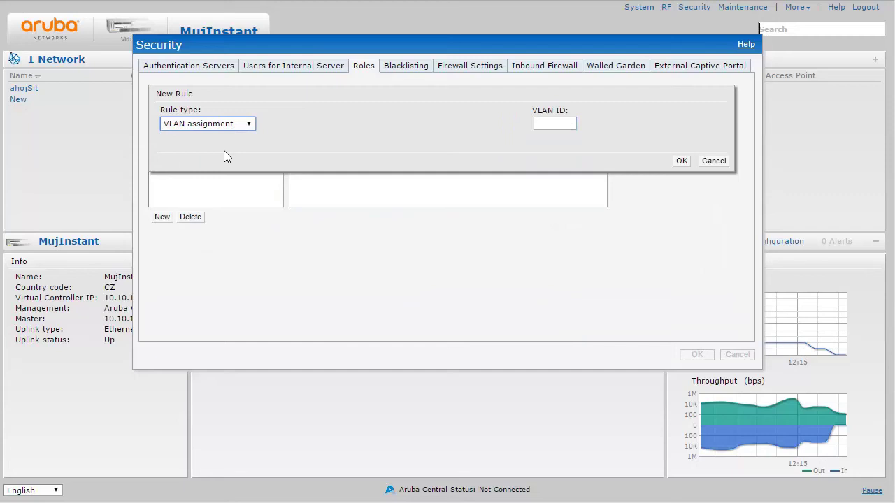
pyautogui.click(216, 124)
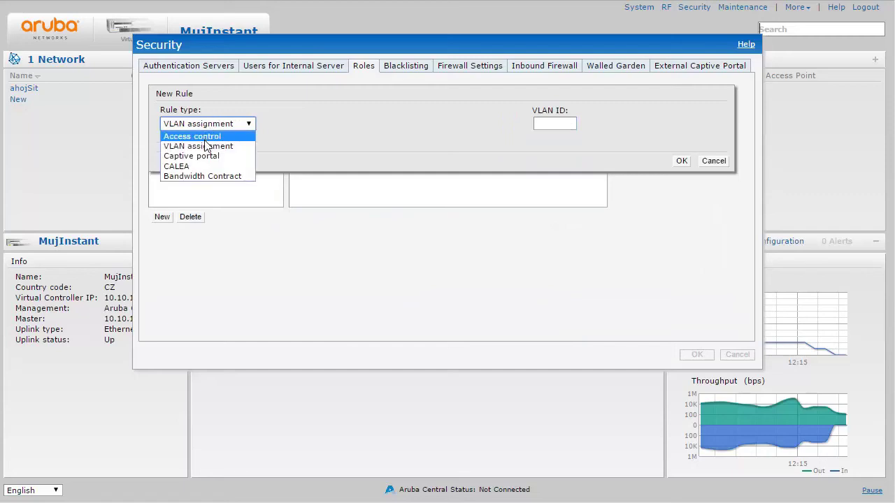
pyautogui.click(203, 155)
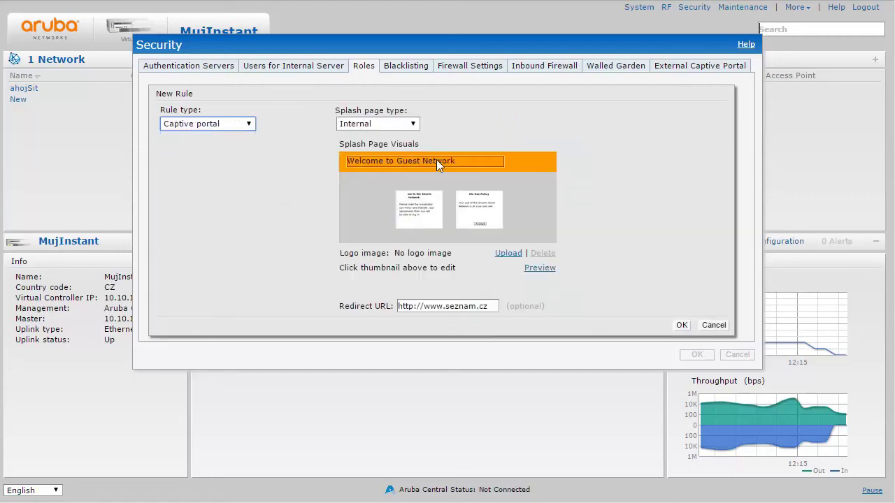
pyautogui.click(395, 125)
pyautogui.click(393, 126)
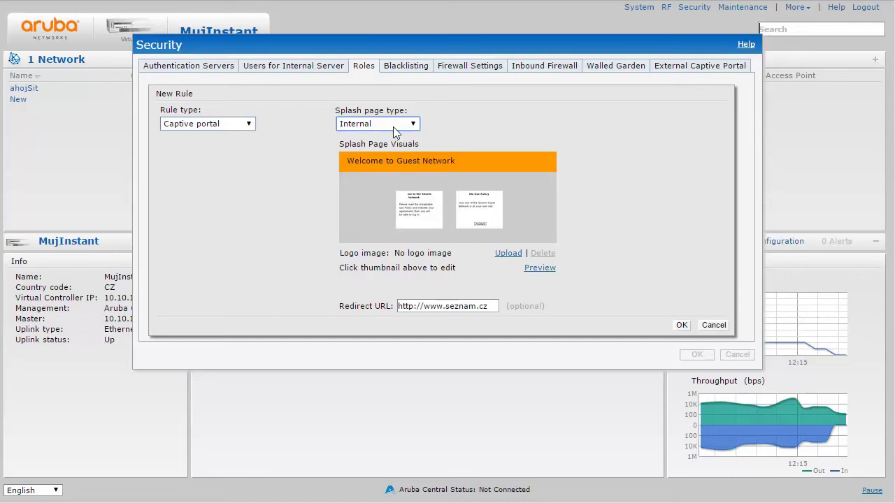
pyautogui.click(184, 126)
pyautogui.click(178, 172)
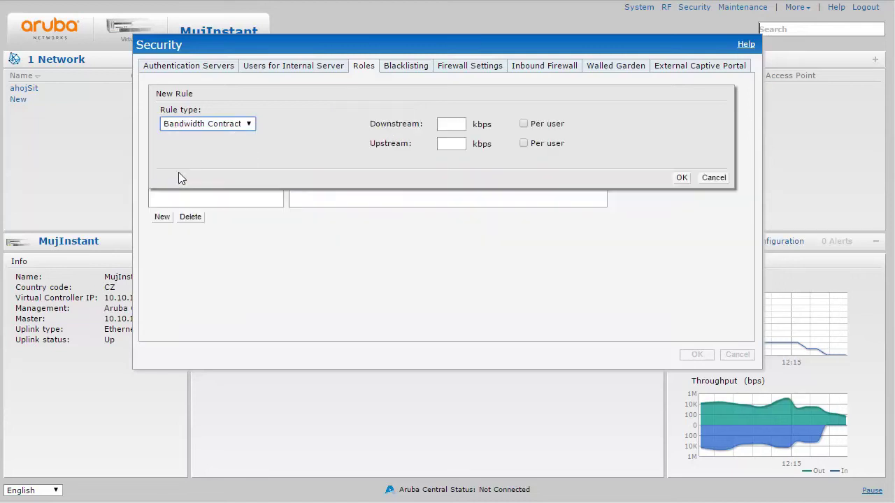
# Set 512 kbps downstream and upstream limits, both per user, and save the rule
pyautogui.click(450, 126)
pyautogui.write('512')
pyautogui.click(523, 124)
pyautogui.click(524, 143)
pyautogui.click(458, 143)
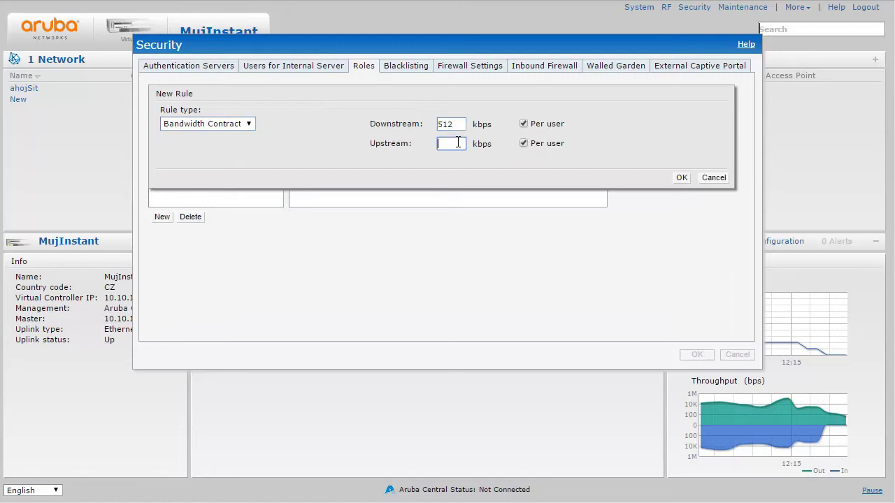
pyautogui.write('512')
pyautogui.click(681, 178)
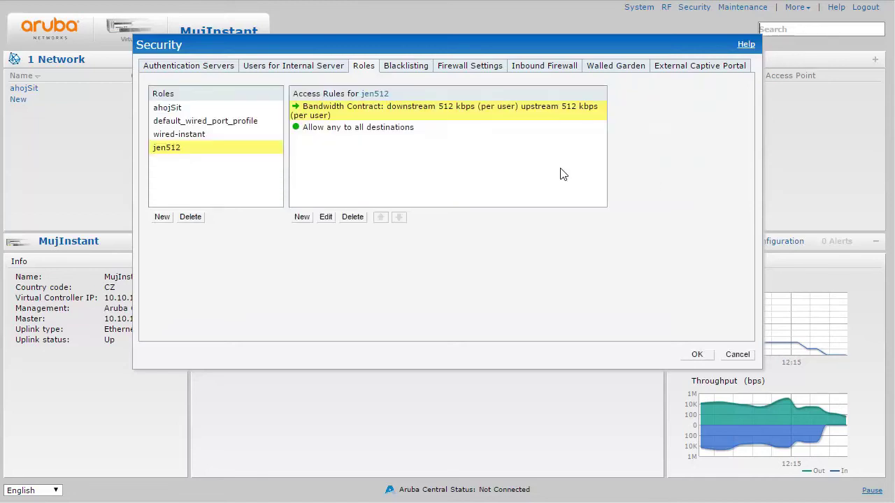
# Save the Instant security settings and sign in to ClearPass Policy Manager as admin
pyautogui.click(697, 355)
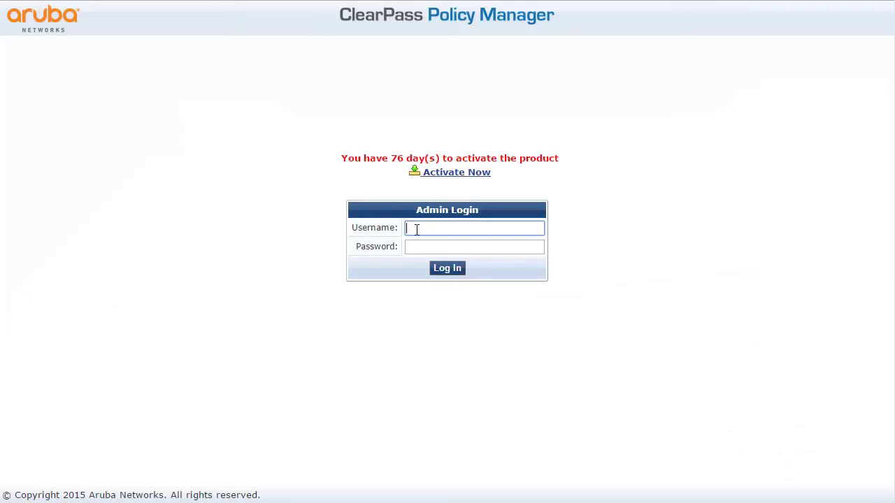
pyautogui.write('admin')
pyautogui.press('Tab')
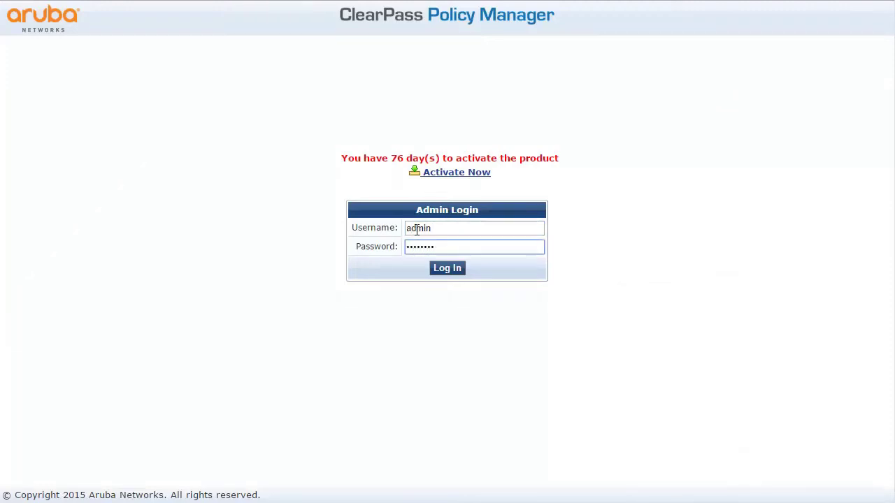
pyautogui.click(436, 274)
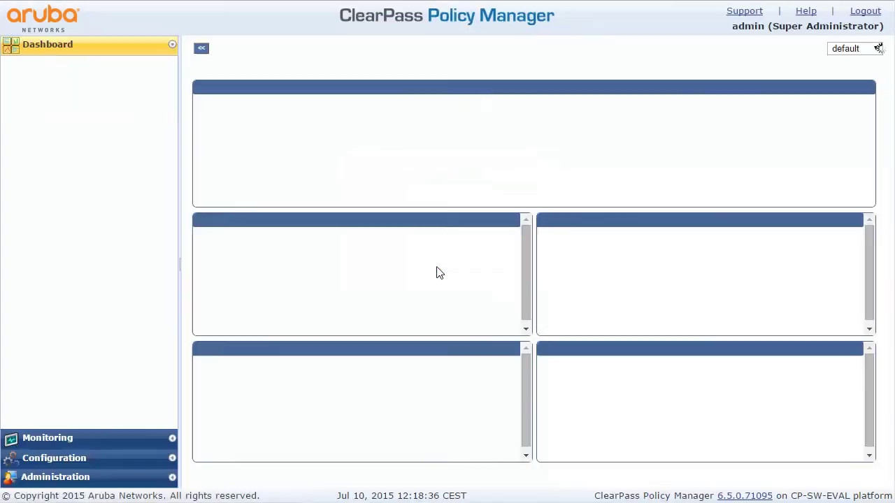
# Open the dot1x service's Enforcement tab and select the Allow Access Profile default profile name
pyautogui.click(57, 459)
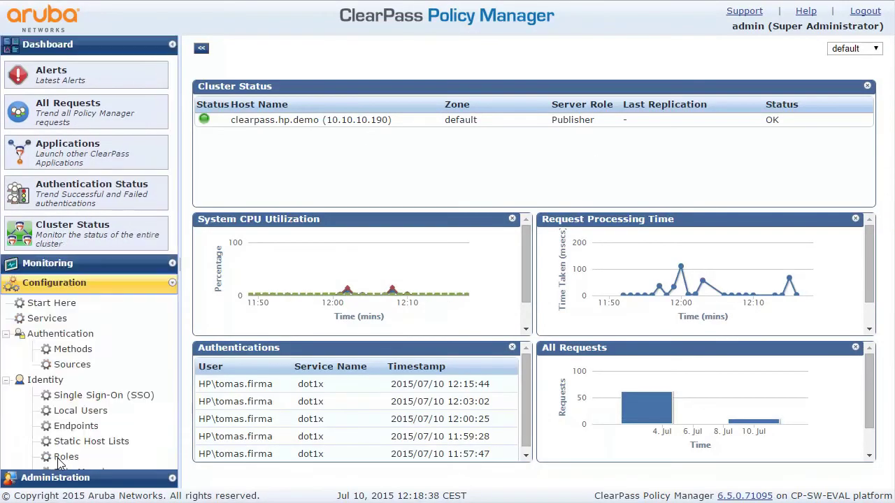
pyautogui.click(41, 121)
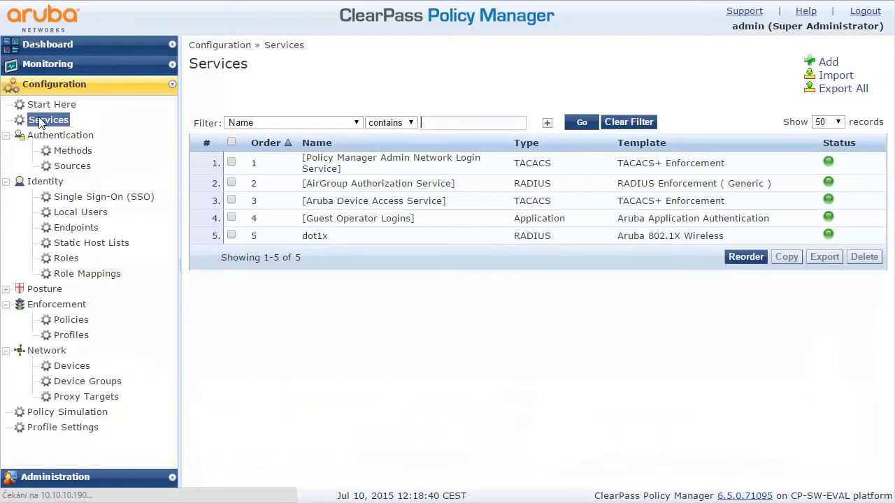
pyautogui.click(314, 237)
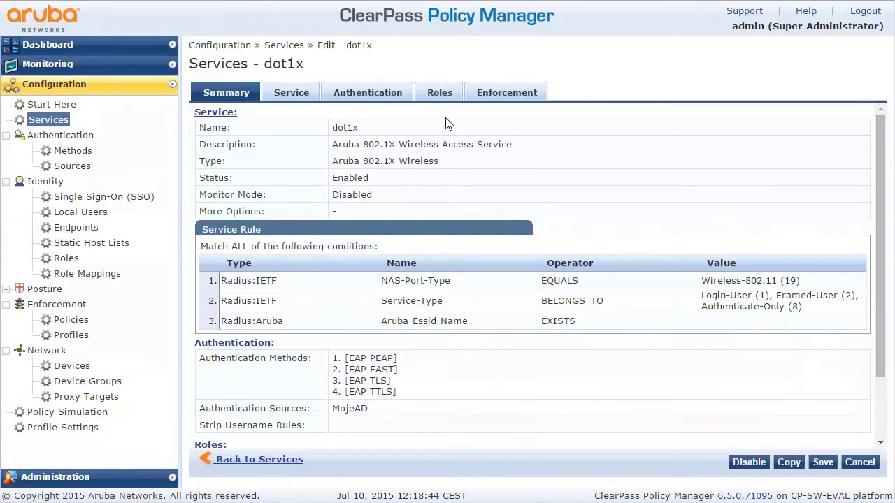
pyautogui.click(495, 99)
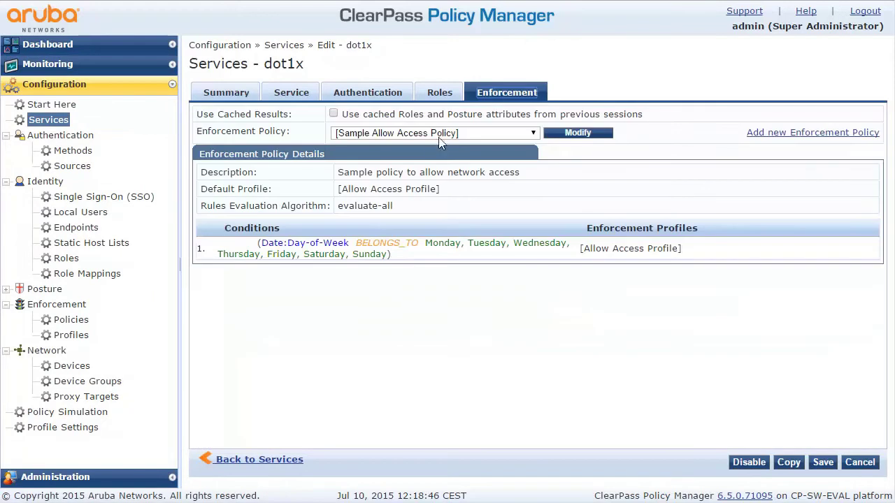
pyautogui.moveTo(341, 189); pyautogui.dragTo(443, 189)
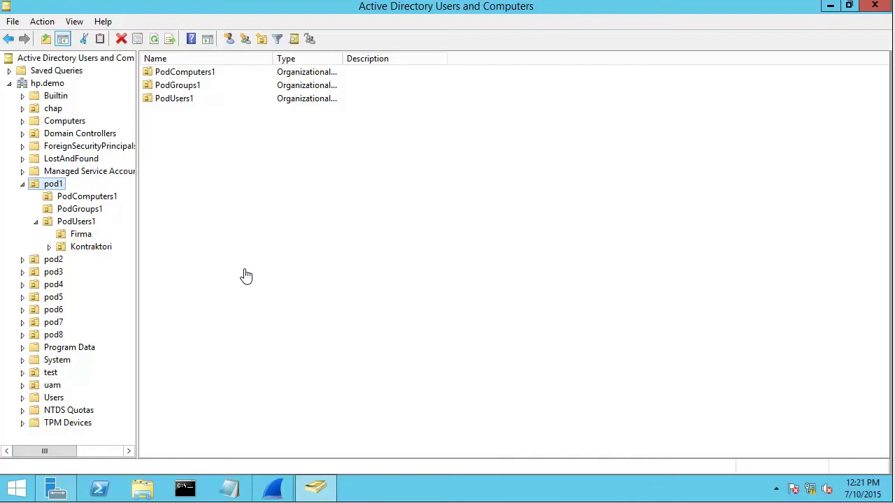
pyautogui.click(75, 222)
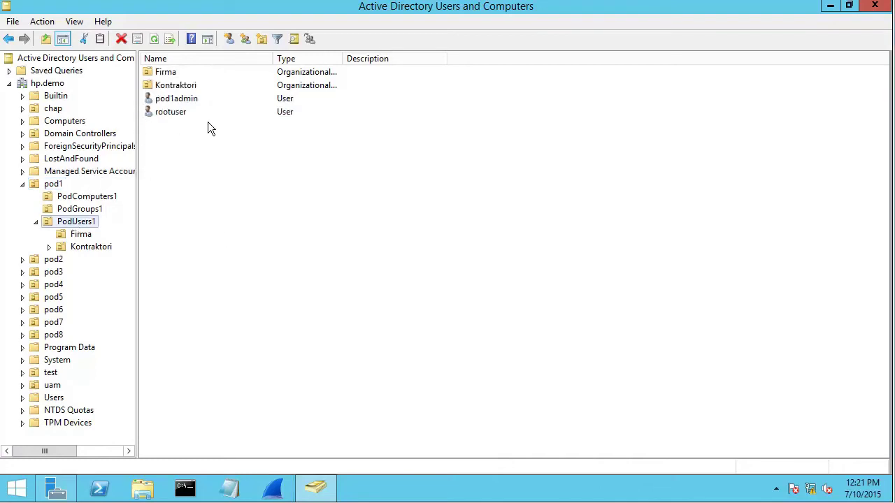
pyautogui.click(84, 235)
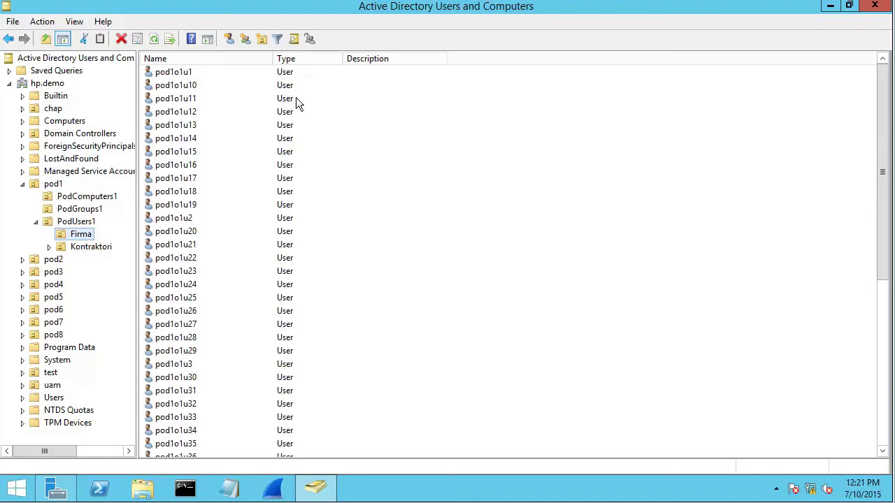
pyautogui.click(231, 61)
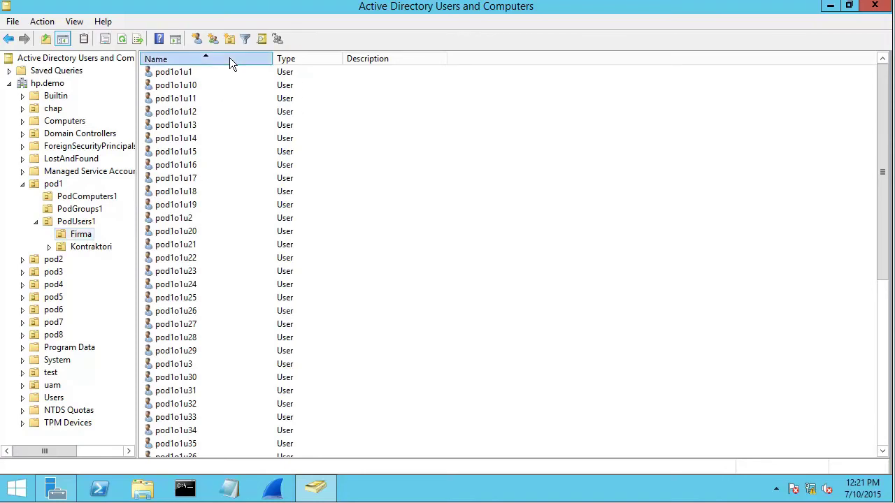
pyautogui.click(231, 60)
pyautogui.click(199, 74)
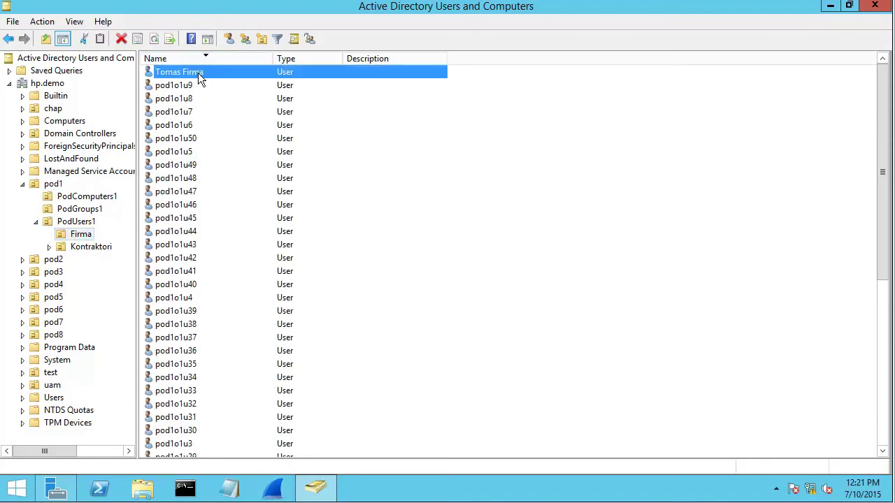
pyautogui.click(80, 209)
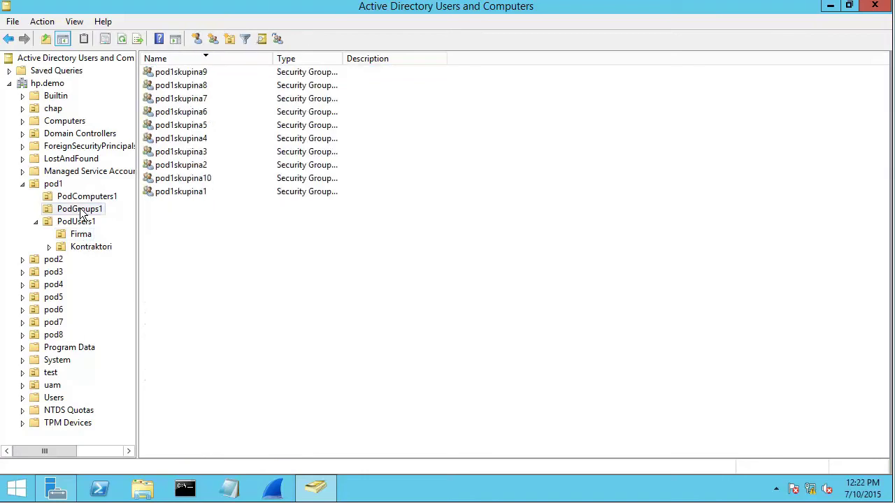
pyautogui.rightClick(210, 221)
# Add a new Global Security group named dame_malo in PodGroups1
pyautogui.moveTo(265, 278)
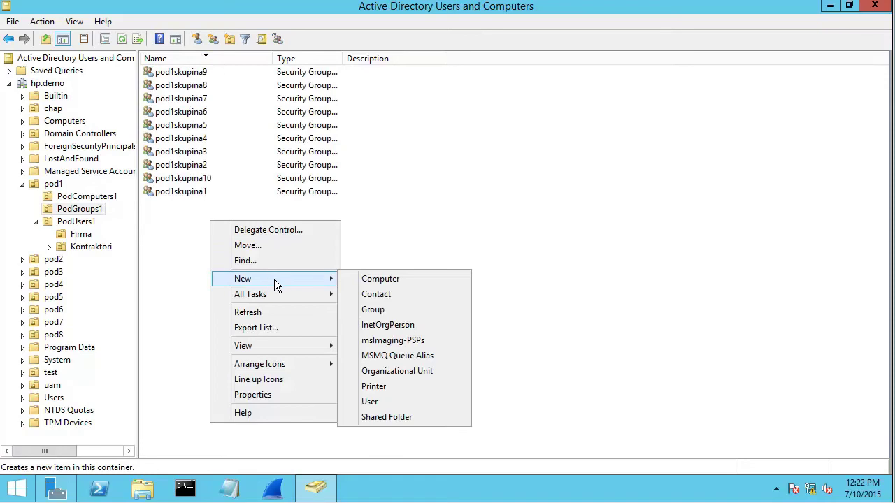
pyautogui.click(379, 312)
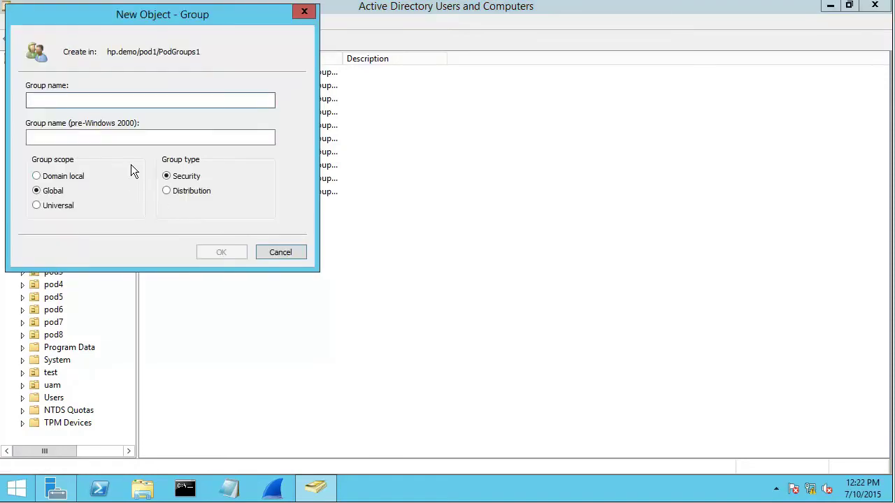
pyautogui.write('dame_malo')
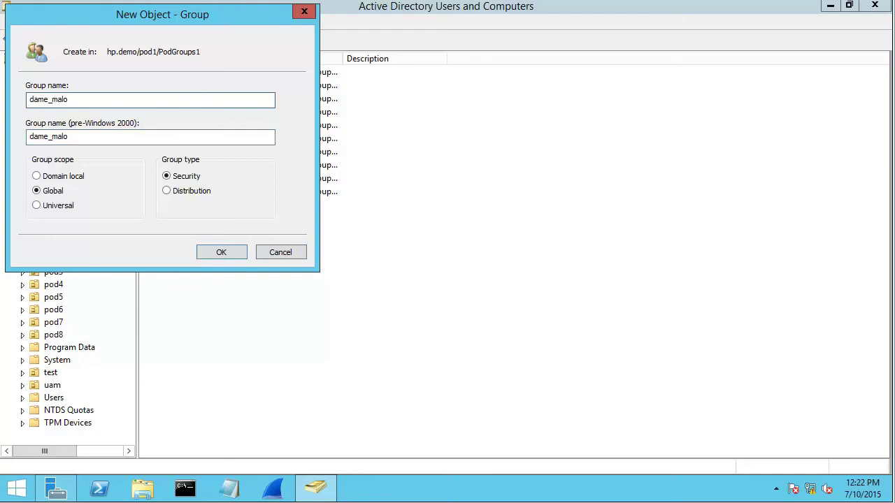
pyautogui.click(229, 247)
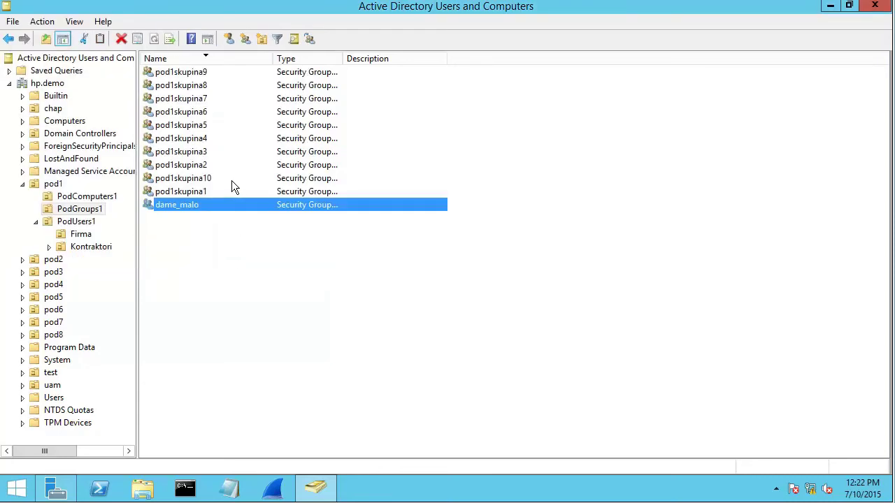
pyautogui.doubleClick(182, 207)
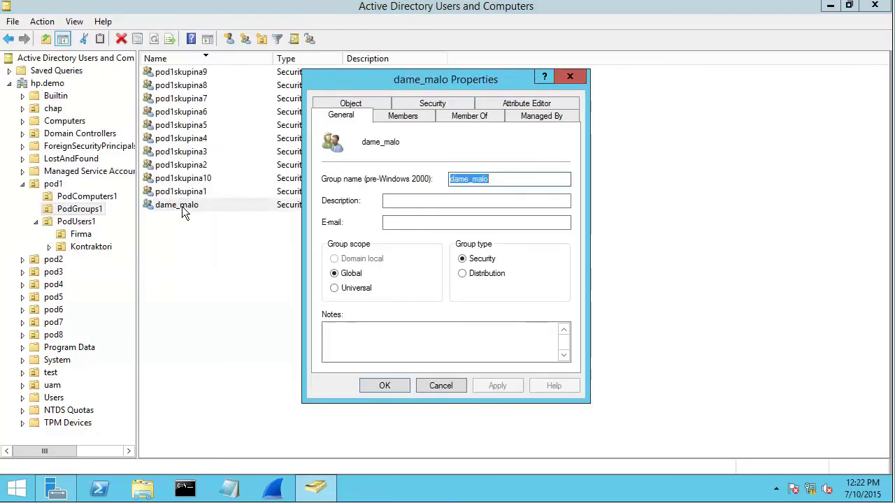
pyautogui.click(402, 116)
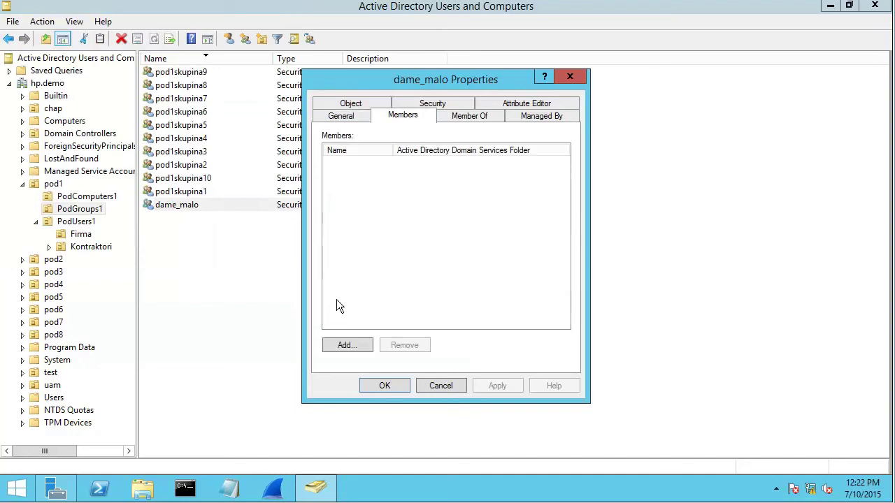
pyautogui.click(354, 345)
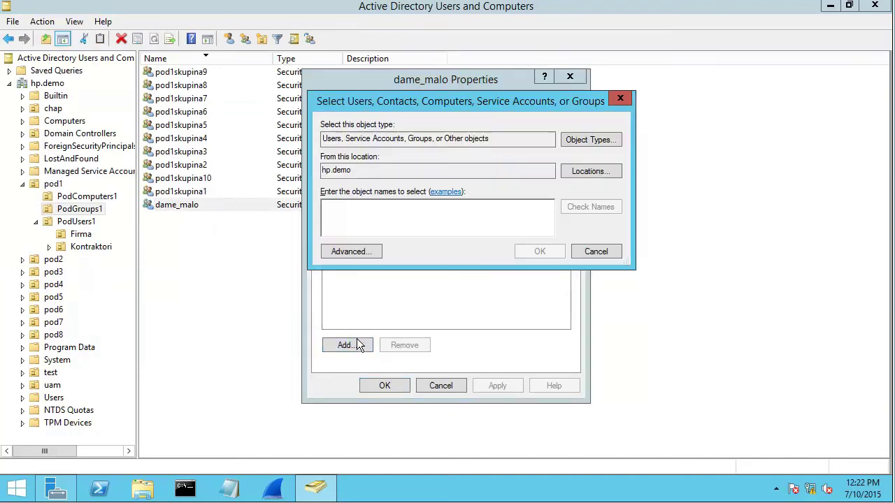
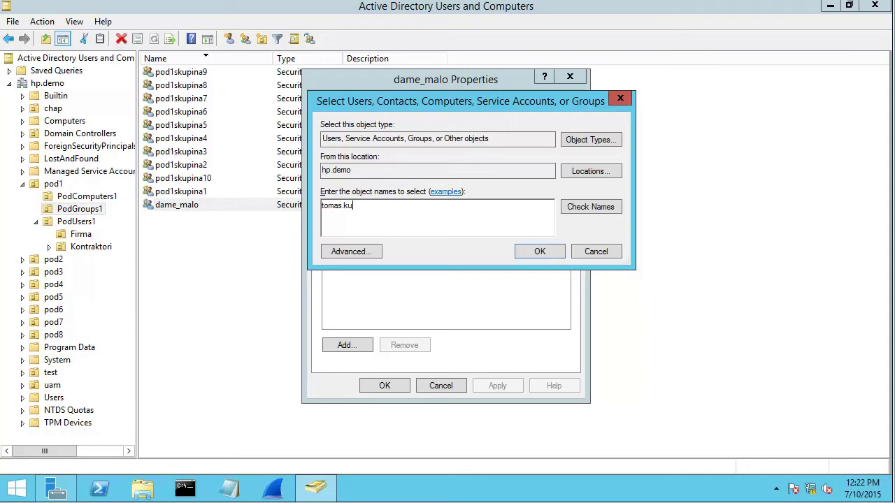
pyautogui.write('firma')
pyautogui.click(602, 207)
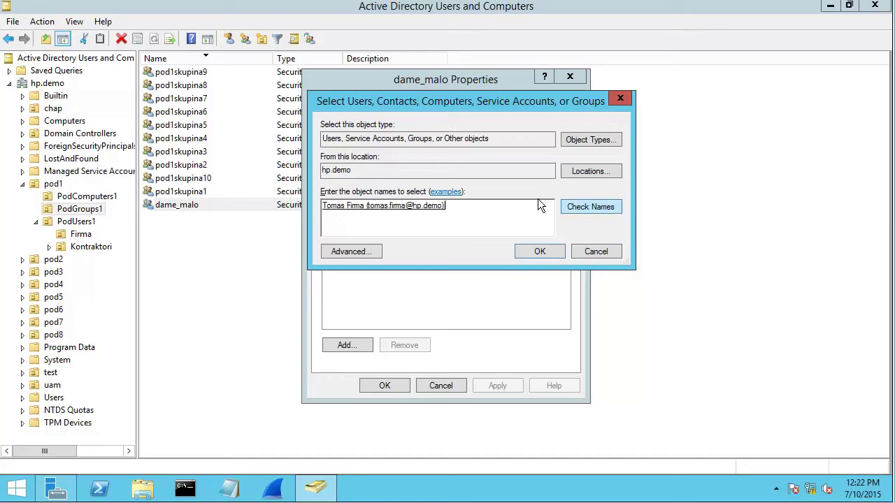
pyautogui.click(544, 251)
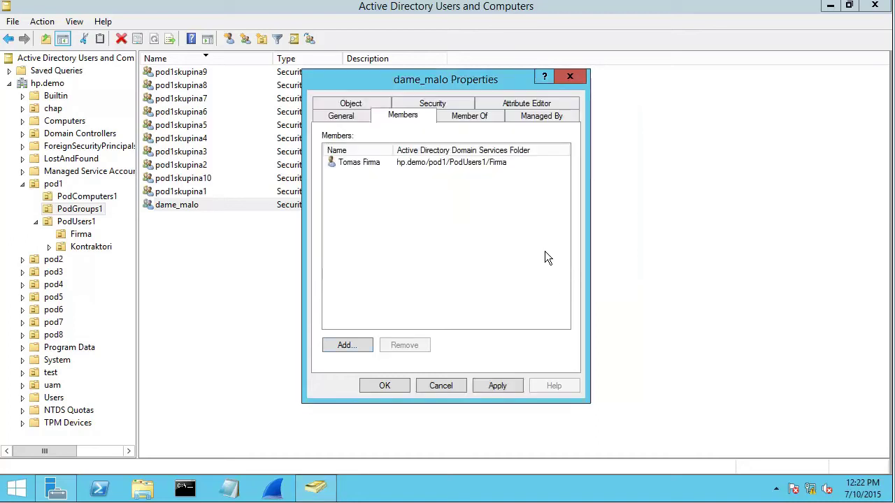
pyautogui.click(487, 388)
# Inspect dame_malo's distinguishedName in the Attribute Editor, then close the properties
pyautogui.click(521, 105)
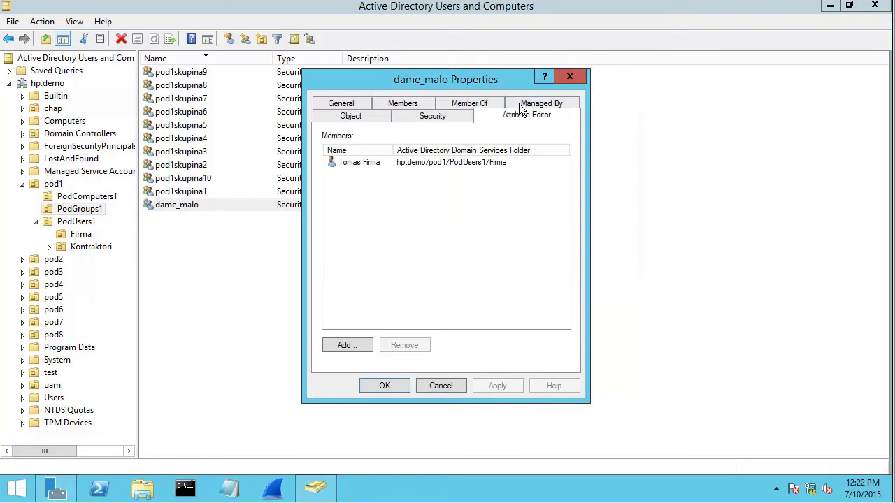
pyautogui.doubleClick(437, 301)
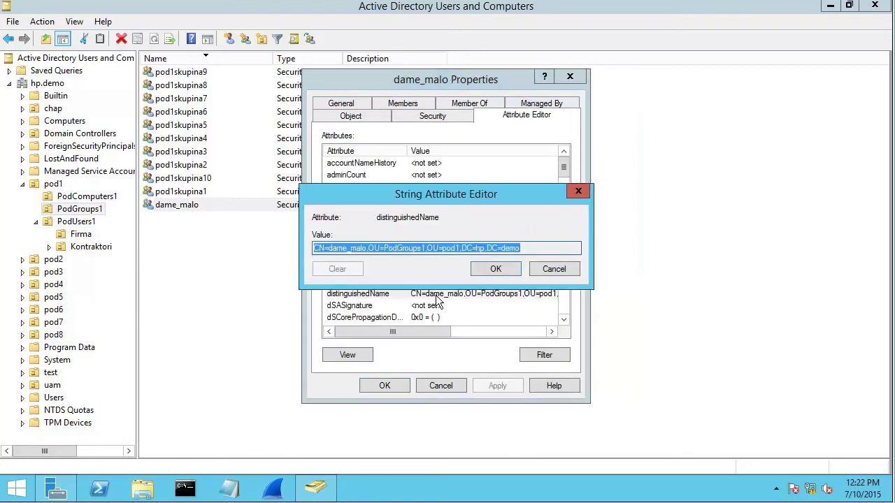
pyautogui.click(555, 270)
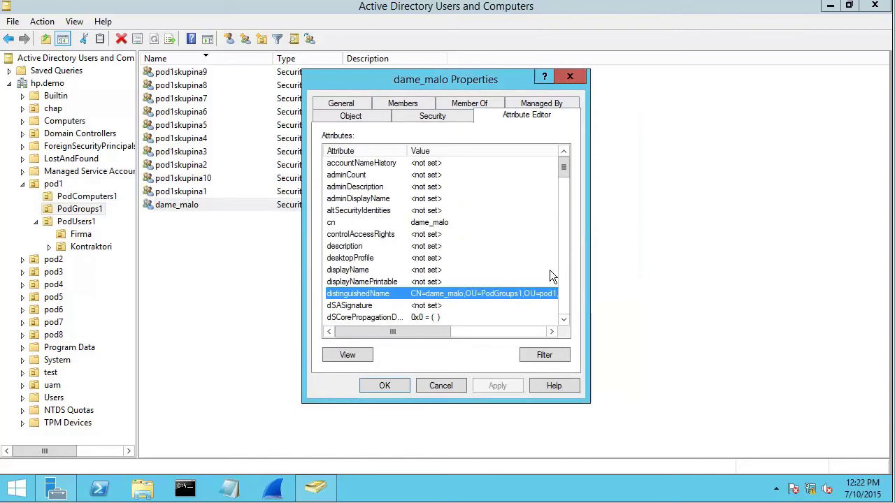
pyautogui.click(383, 386)
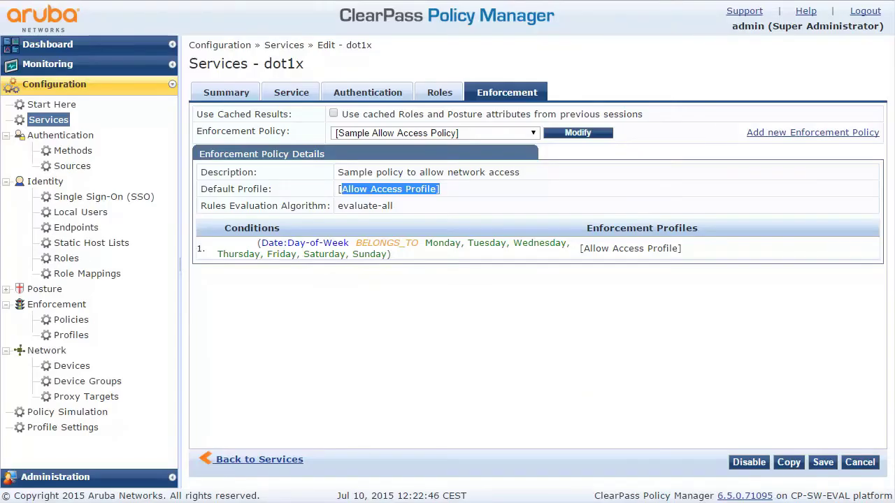
# Add a new enforcement profile named Priradime_roli_jen512 and proceed to its attributes
pyautogui.click(71, 337)
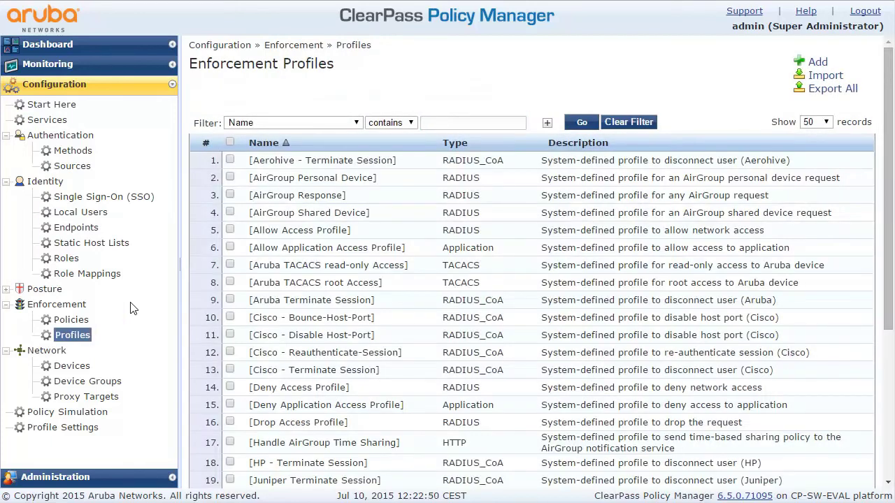
pyautogui.click(809, 64)
pyautogui.click(383, 129)
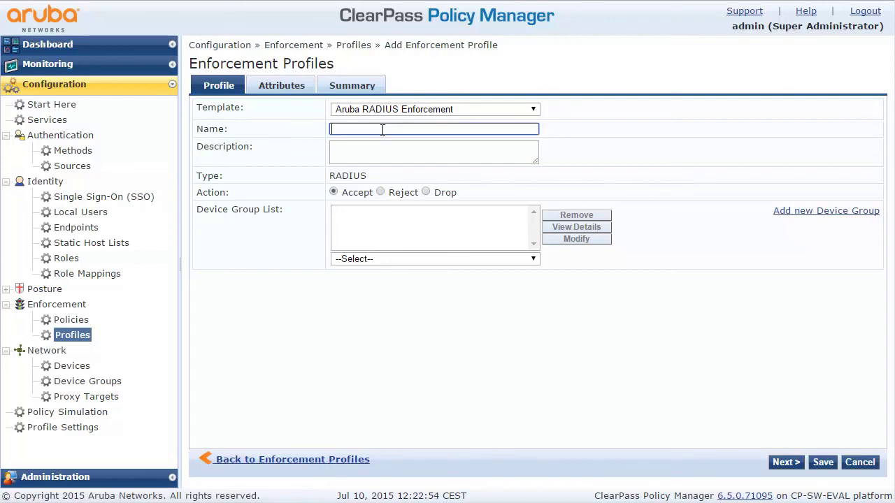
pyautogui.write('Priradime')
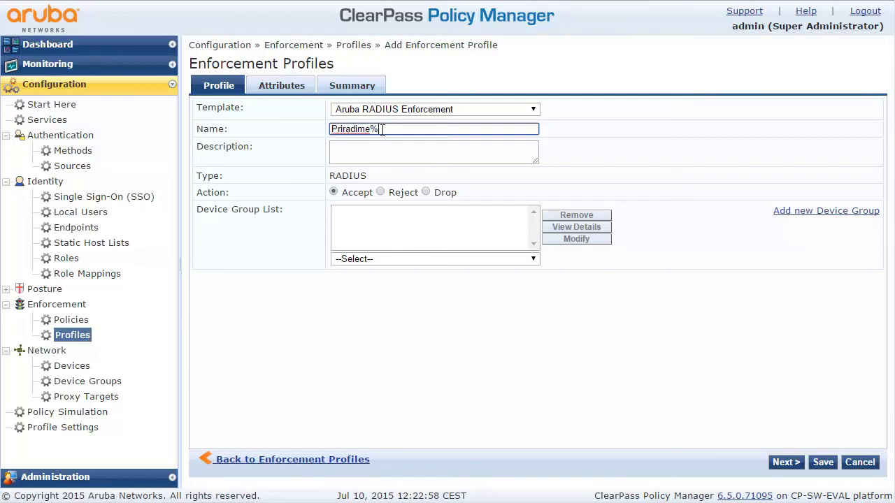
pyautogui.write('_role')
pyautogui.write('_jen512')
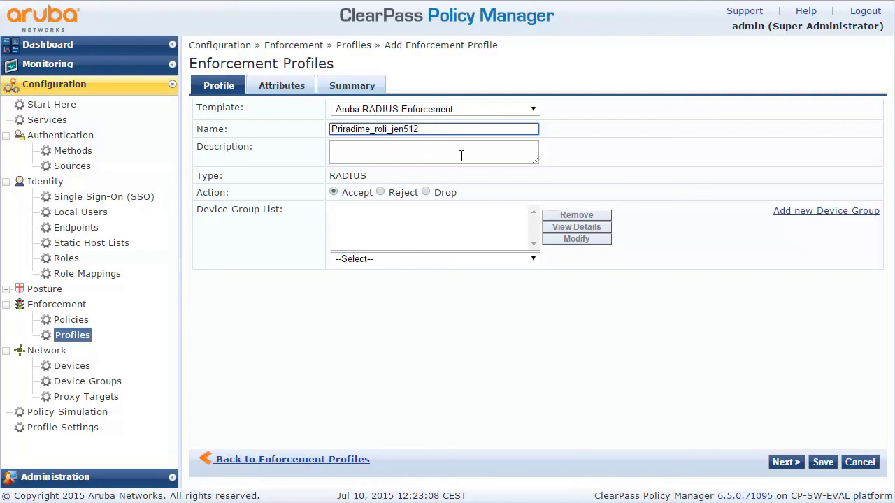
pyautogui.click(786, 463)
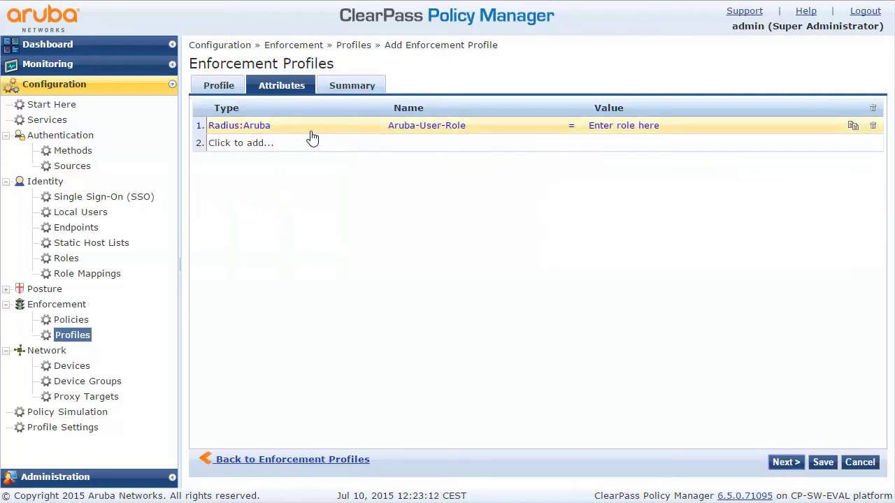
# Set the Aruba-User-Role attribute value to jen512, review the summary, and save the profile
pyautogui.click(647, 131)
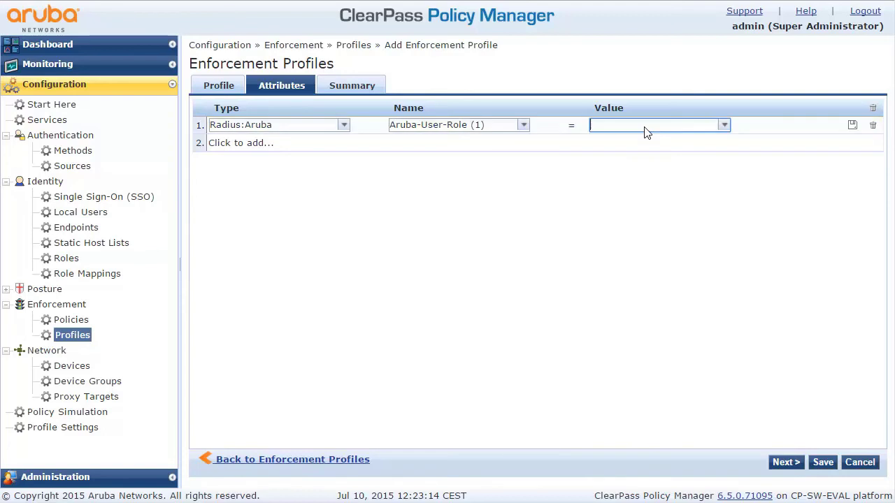
pyautogui.write('jen512')
pyautogui.click(784, 463)
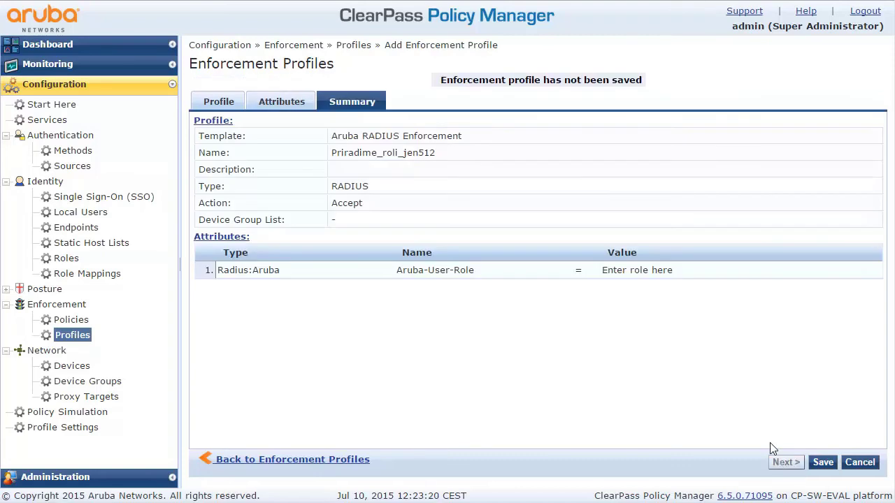
pyautogui.click(820, 463)
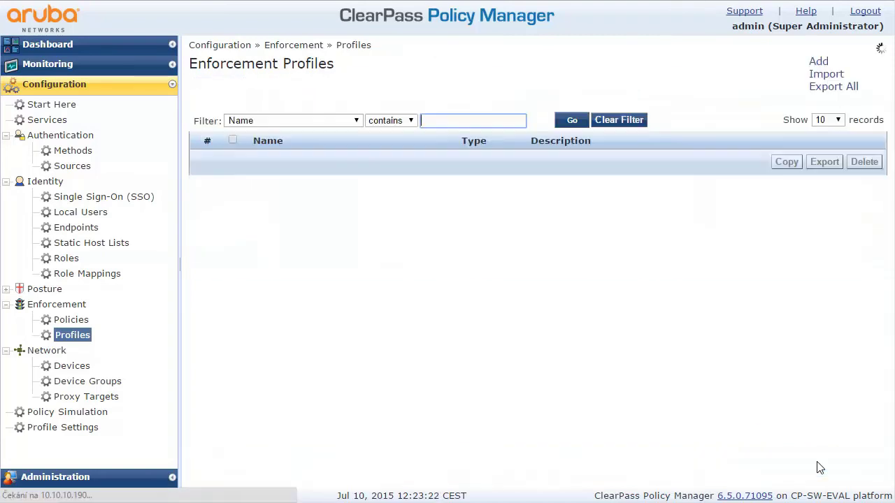
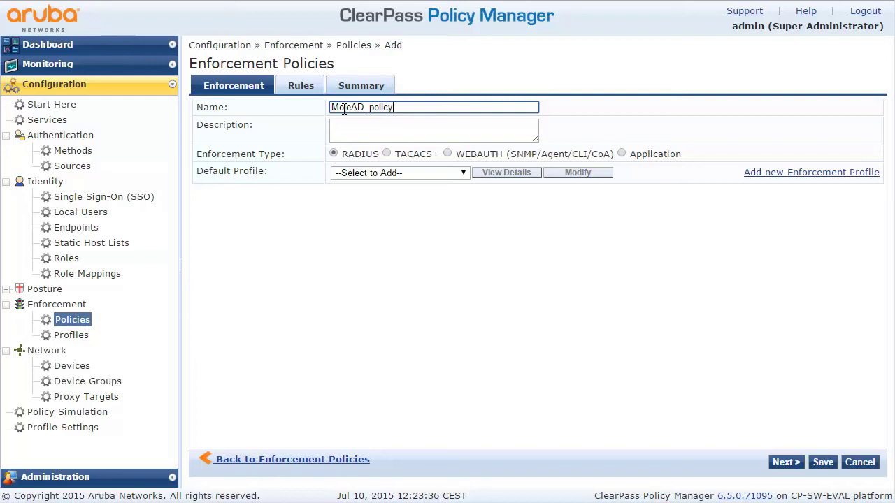
# Choose Deny Access Profile as the default profile of the MojeAD_policy RADIUS enforcement policy
pyautogui.click(384, 173)
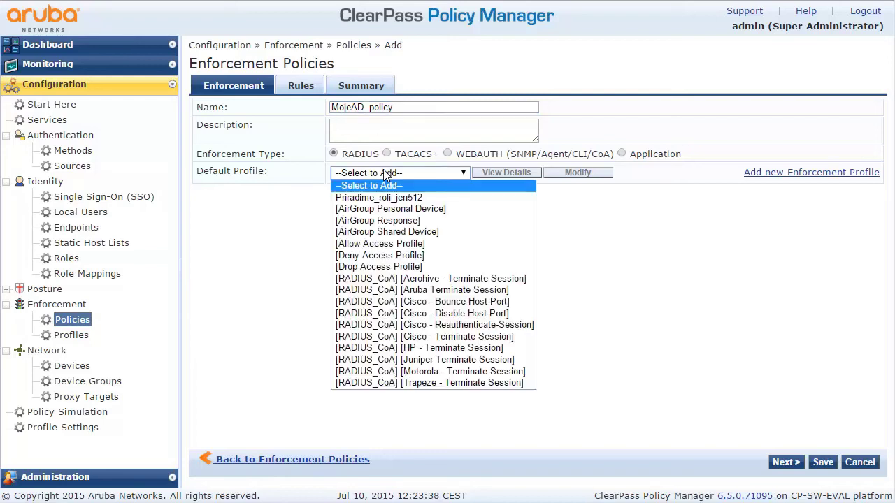
pyautogui.click(375, 255)
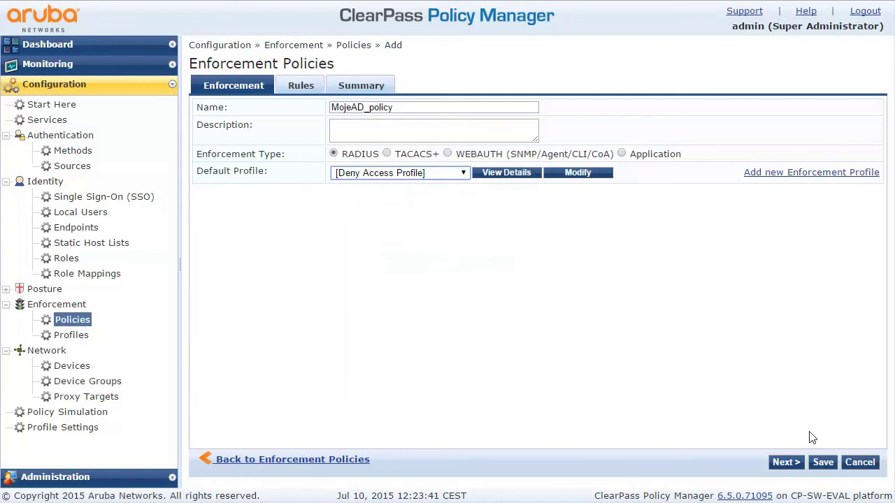
# Start a new rule whose condition uses the Authorization:MojeAD memberOf attribute
pyautogui.click(784, 462)
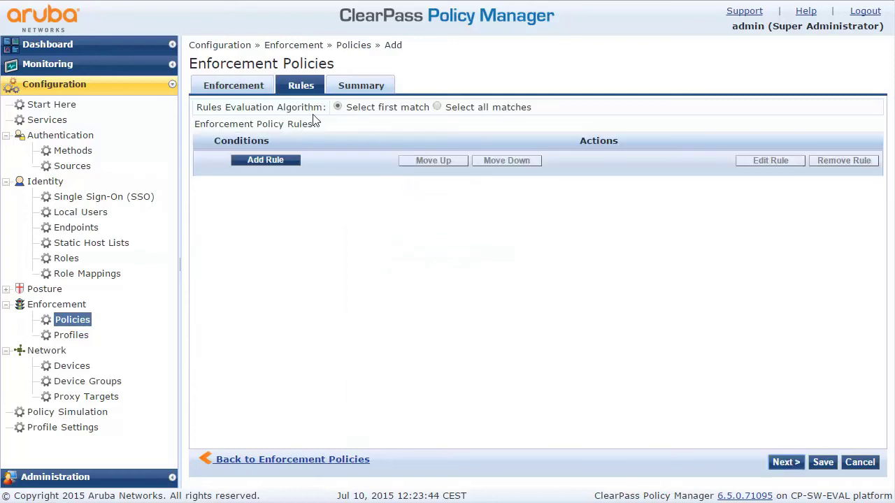
pyautogui.click(248, 161)
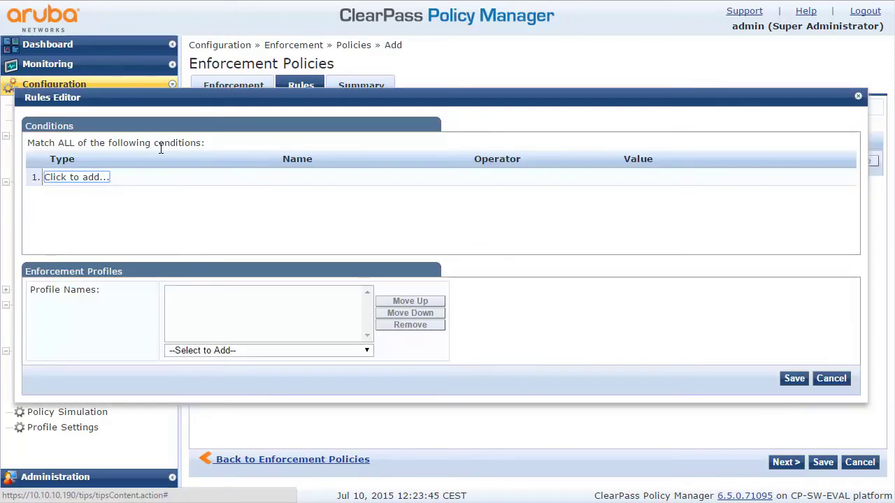
pyautogui.click(91, 179)
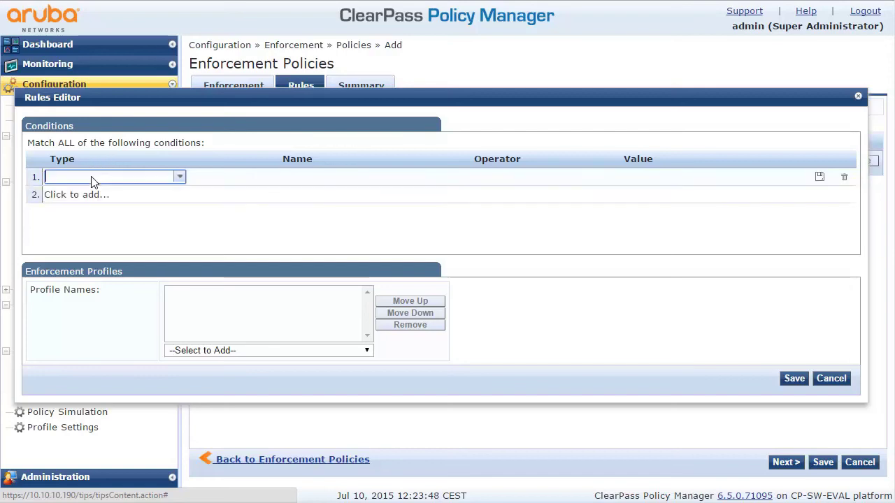
pyautogui.click(178, 179)
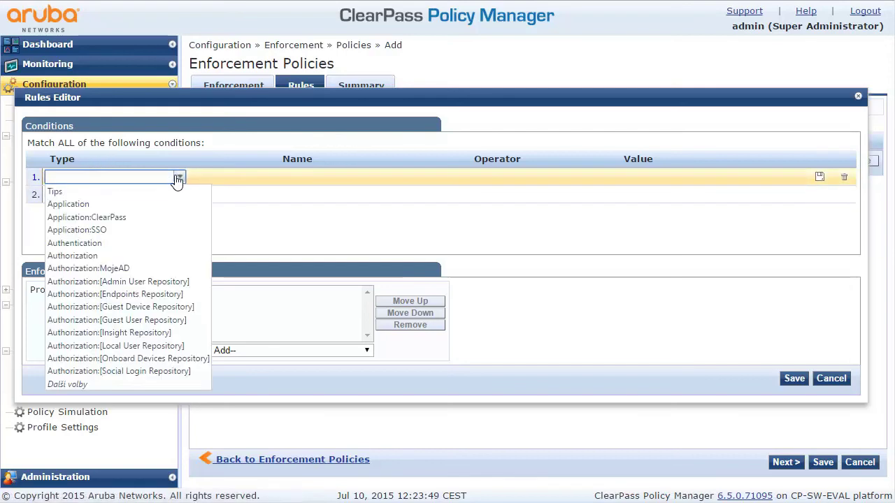
pyautogui.click(132, 268)
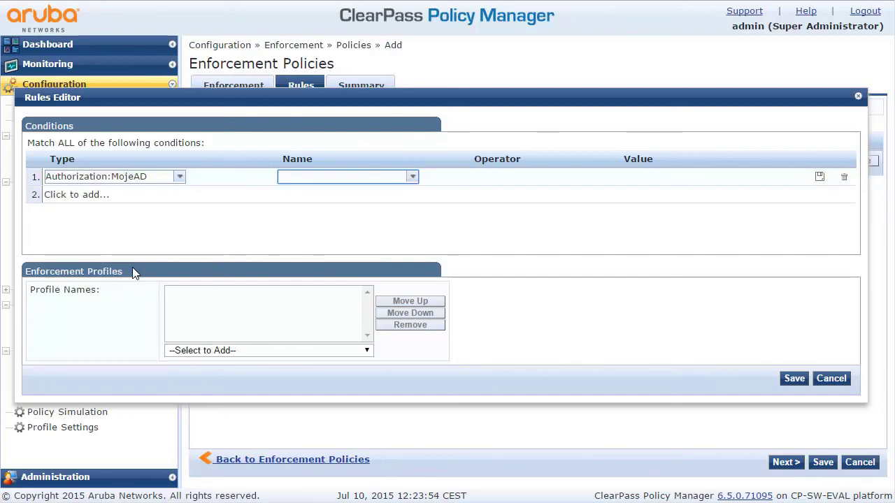
pyautogui.click(413, 178)
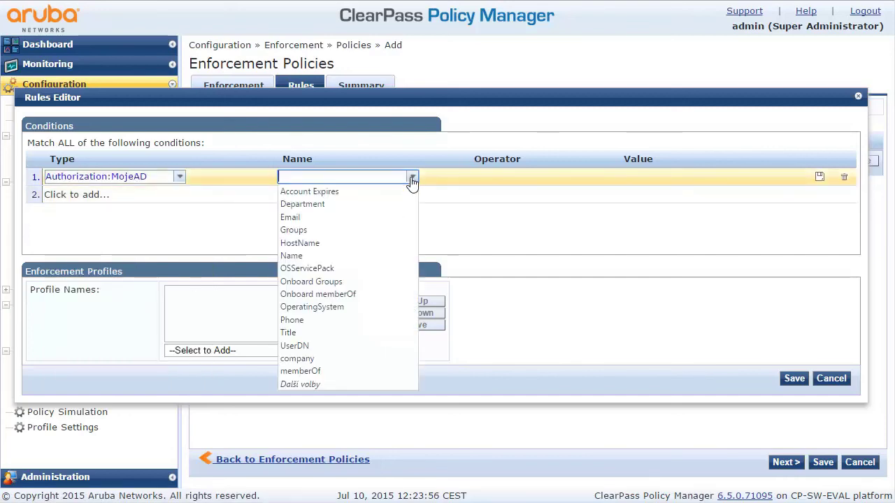
pyautogui.click(328, 371)
# Match memberOf EQUALS CN=dame_malo,OU=PodGroups1,OU=pod1,DC=hp,DC=demo and assign profile Priradime_roli_jen512
pyautogui.click(562, 177)
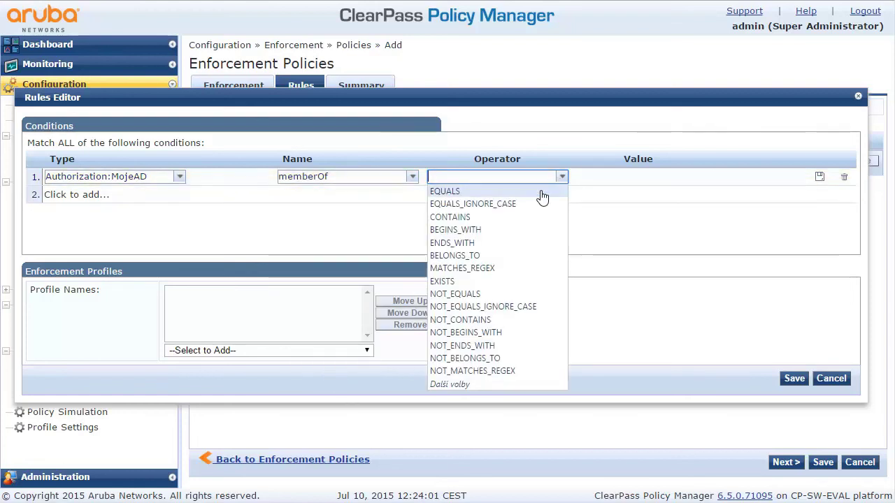
pyautogui.click(543, 191)
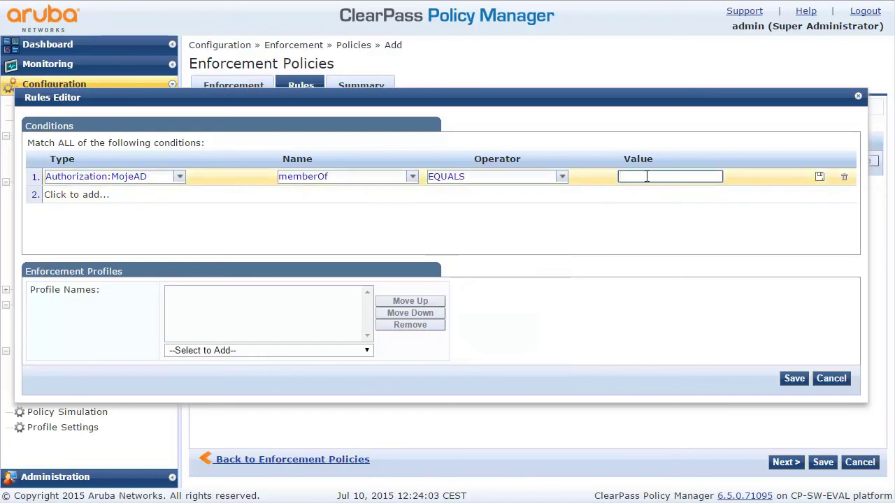
pyautogui.hotkey('ctrl', 'v')
pyautogui.moveTo(647, 176); pyautogui.dragTo(571, 196)
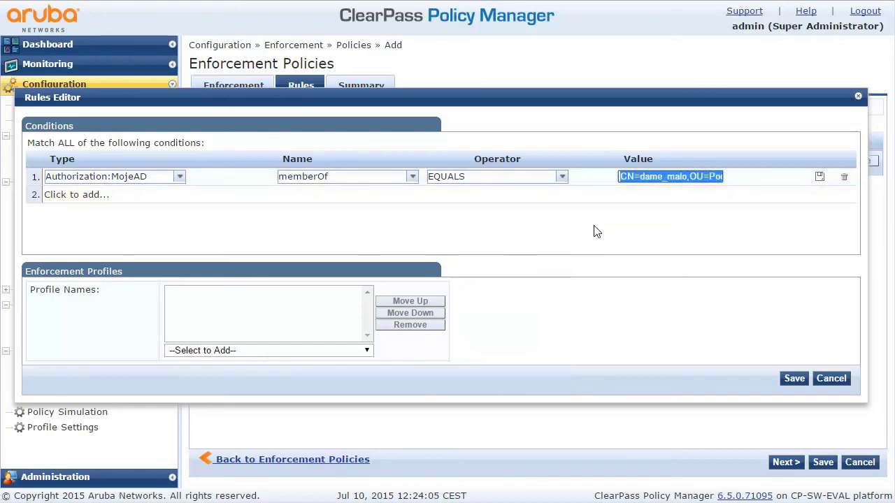
pyautogui.click(223, 354)
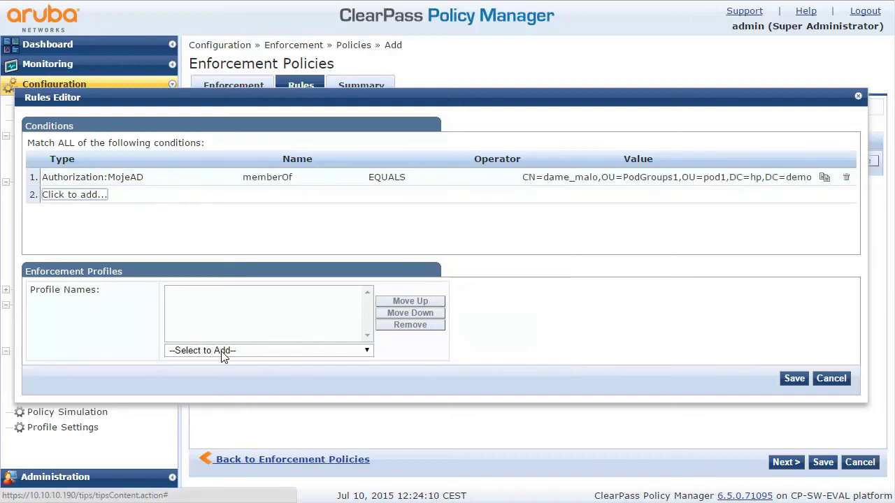
pyautogui.click(221, 352)
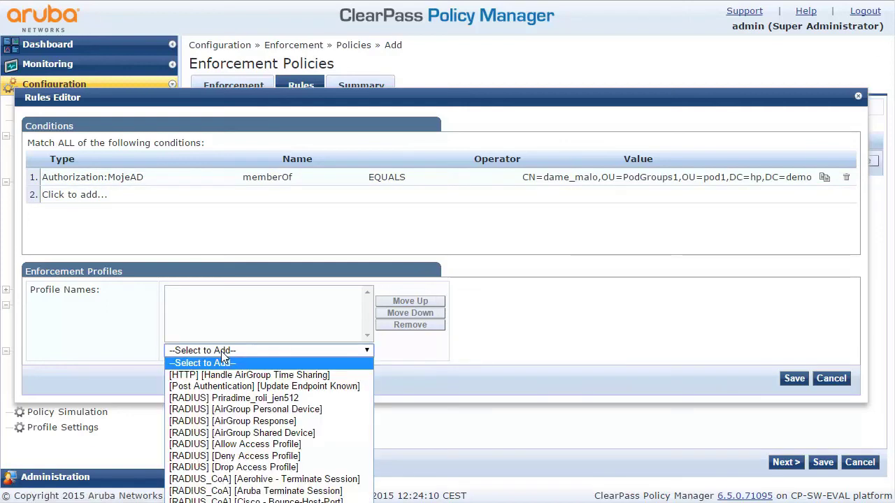
pyautogui.click(256, 398)
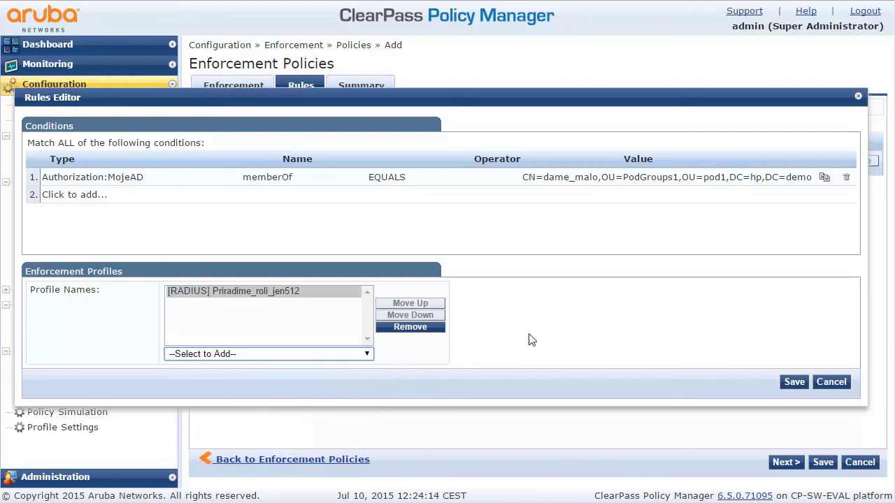
# Save the rule and the new MojeAD_policy enforcement policy
pyautogui.click(795, 382)
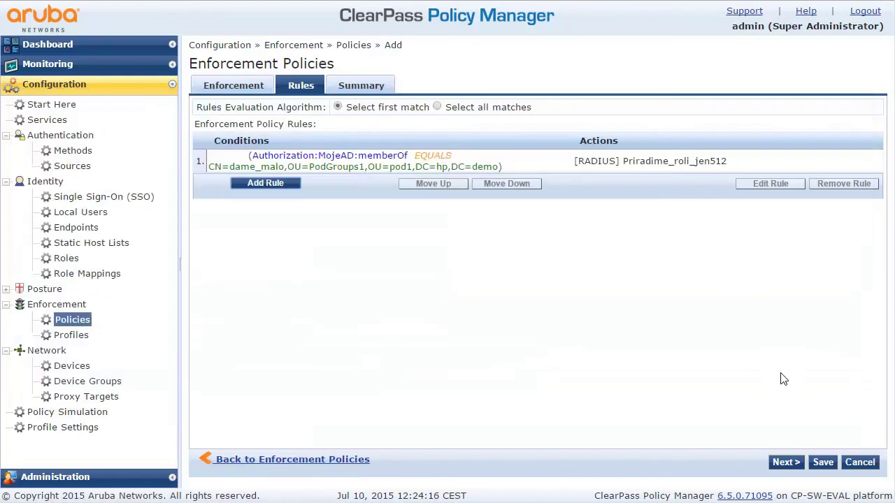
pyautogui.click(779, 462)
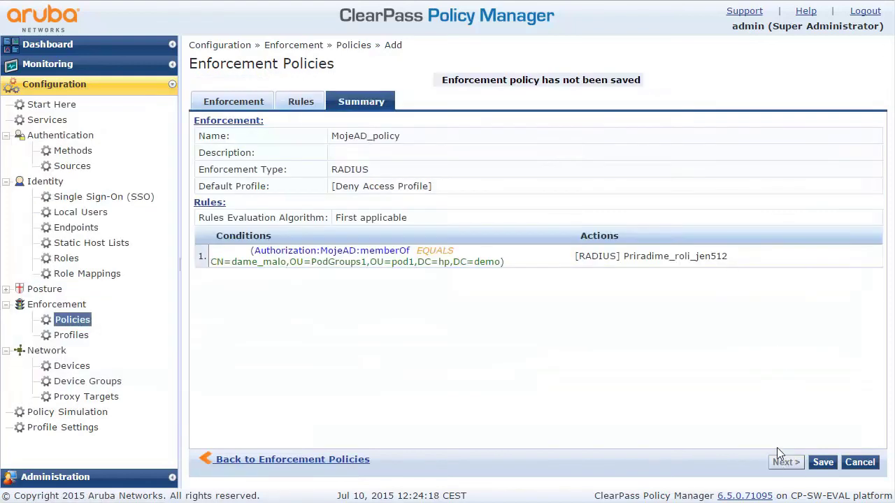
pyautogui.click(823, 463)
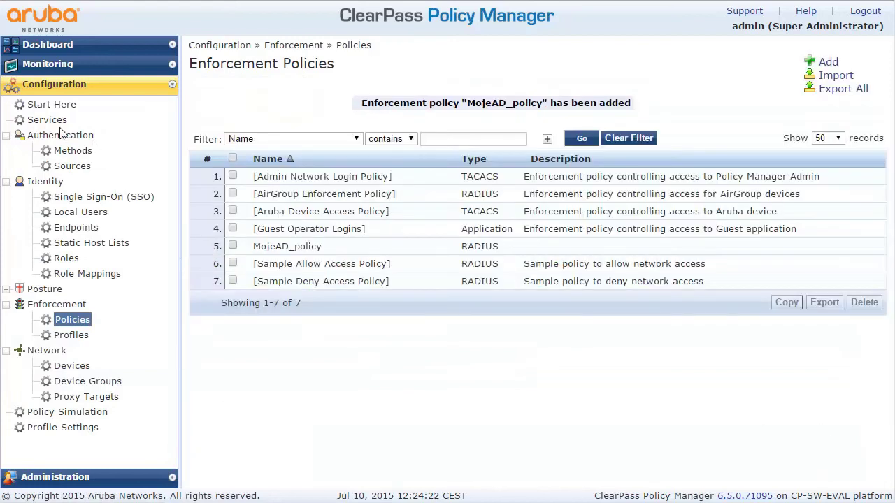
# Set the dot1x service's enforcement policy to MojeAD_policy and save the service
pyautogui.click(40, 120)
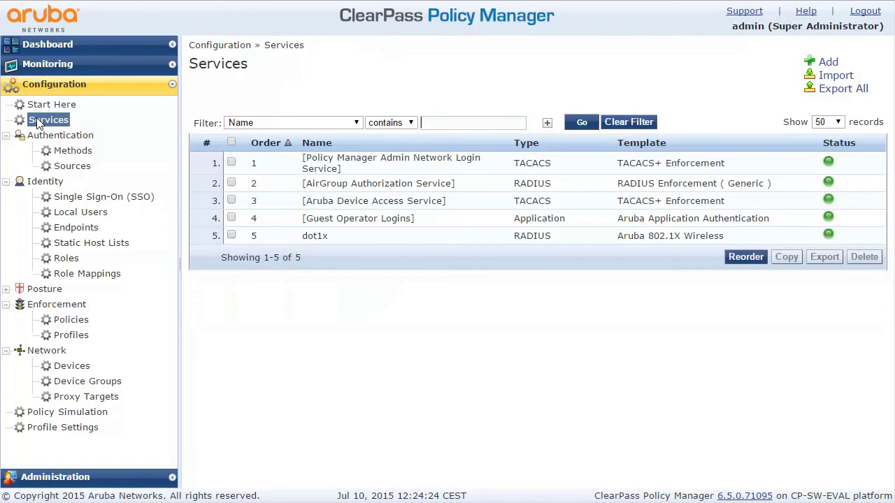
pyautogui.click(312, 237)
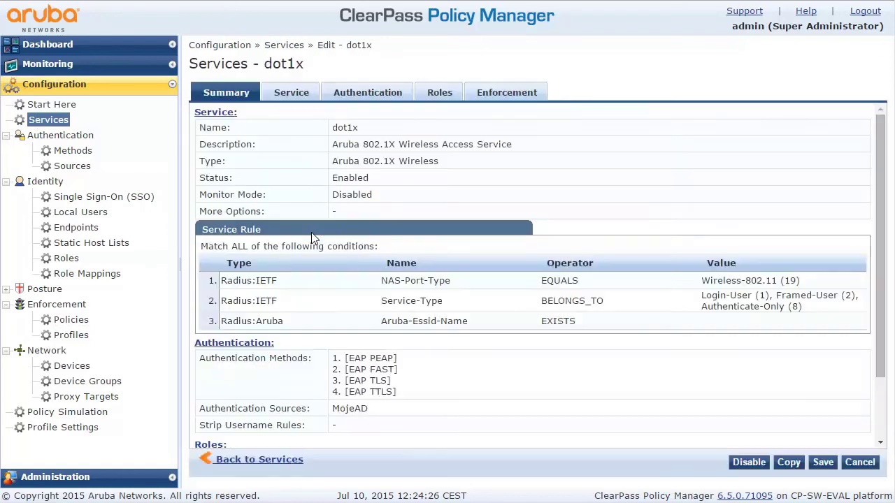
pyautogui.click(489, 95)
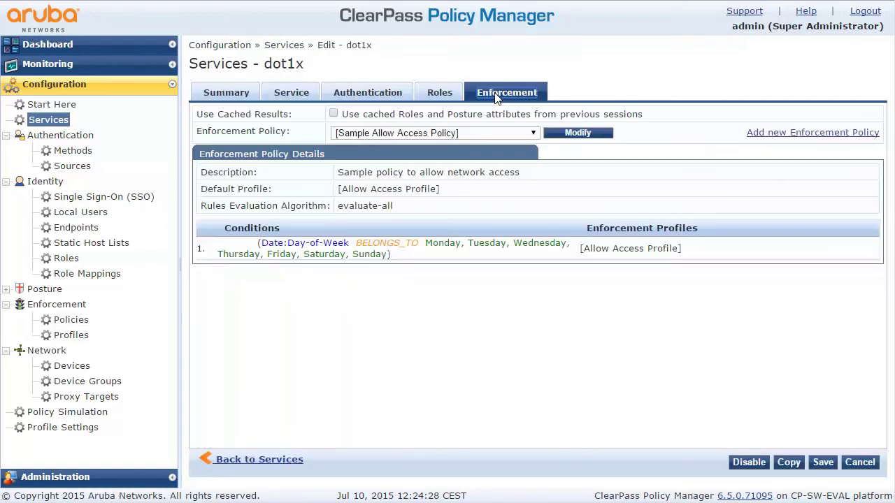
pyautogui.click(396, 134)
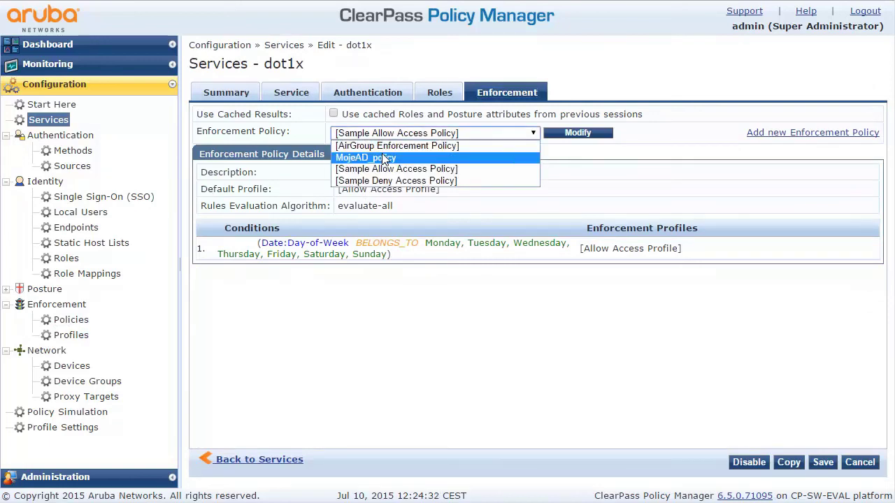
pyautogui.click(385, 158)
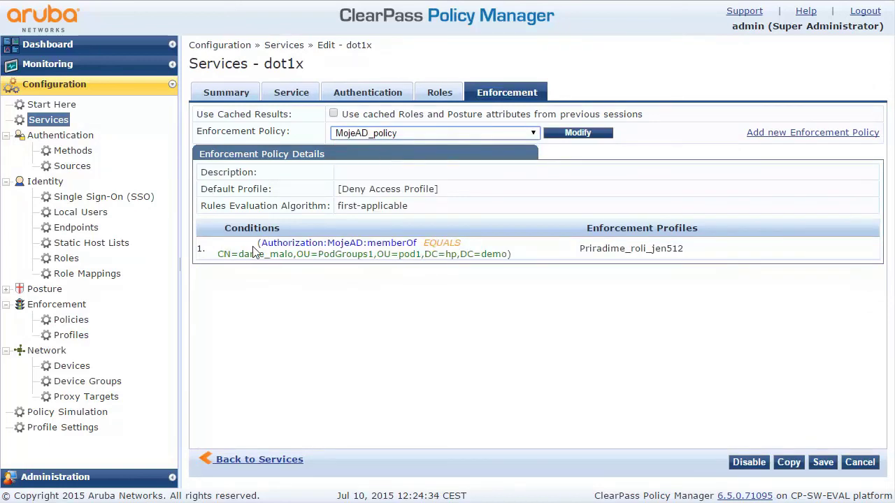
pyautogui.click(823, 464)
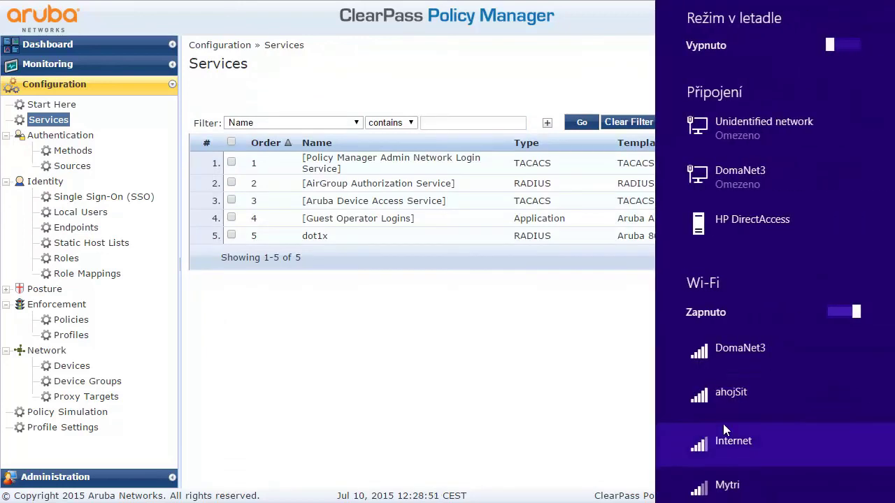
# Connect to the ahojSit Wi-Fi network, entering the domain username and password
pyautogui.click(721, 403)
pyautogui.click(836, 483)
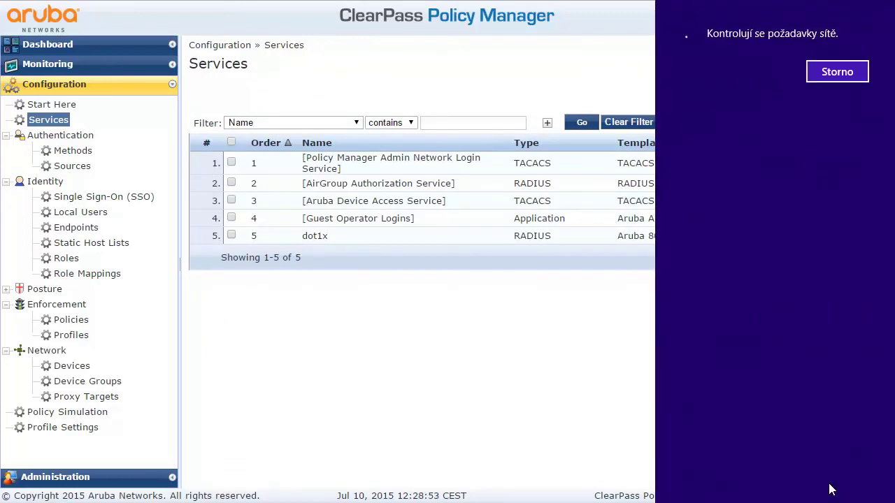
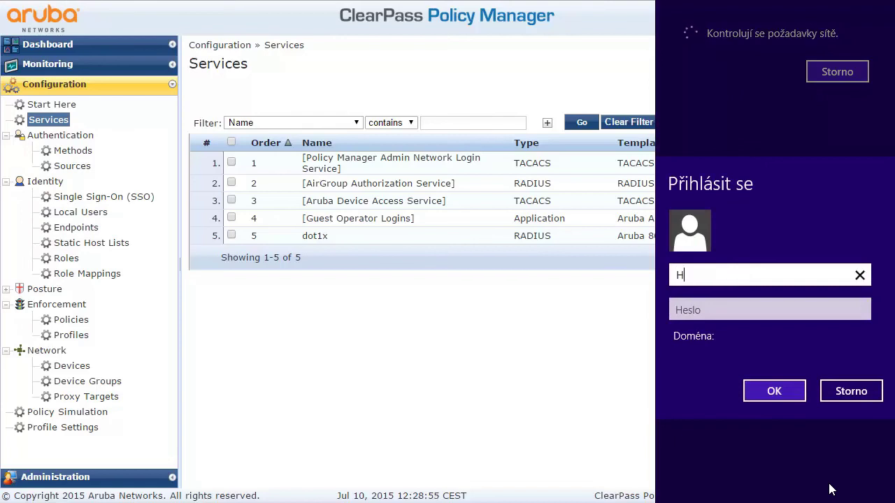
pyautogui.press('Tab')
pyautogui.write('••')
pyautogui.click(781, 392)
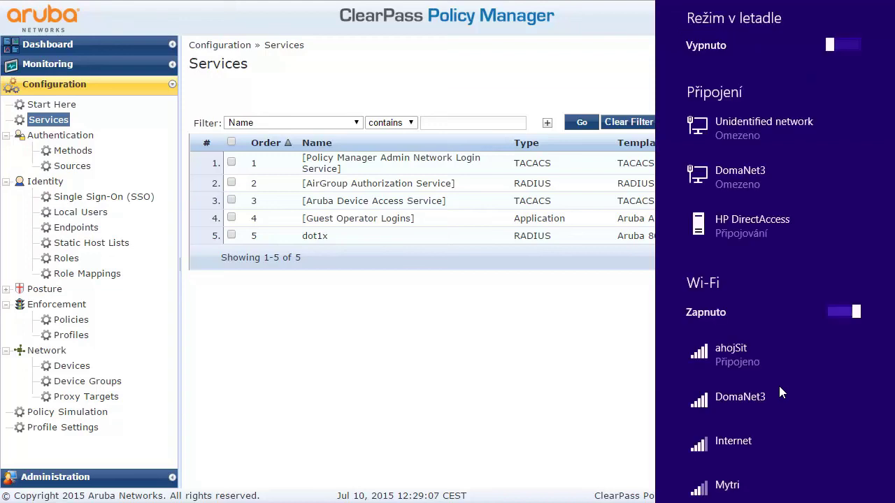
# Open the newest Access Tracker request and check its MojeAD memberOf input attribute
pyautogui.click(465, 354)
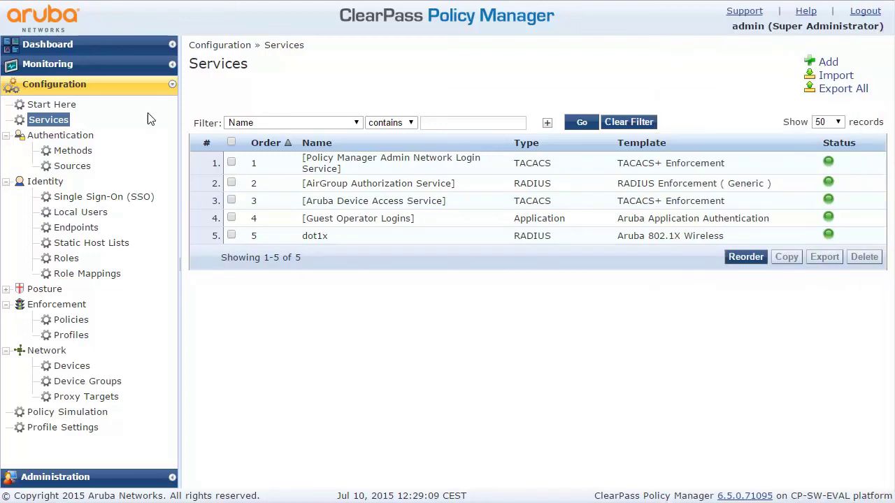
pyautogui.click(33, 66)
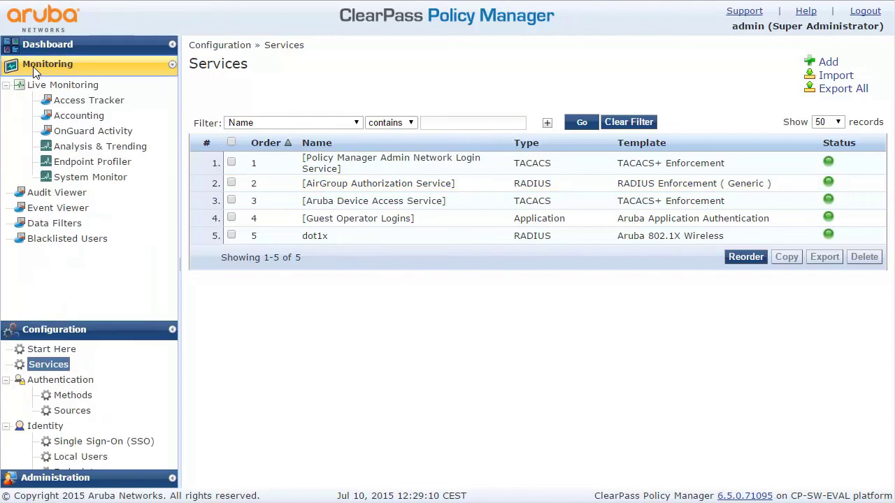
pyautogui.click(63, 102)
pyautogui.click(274, 183)
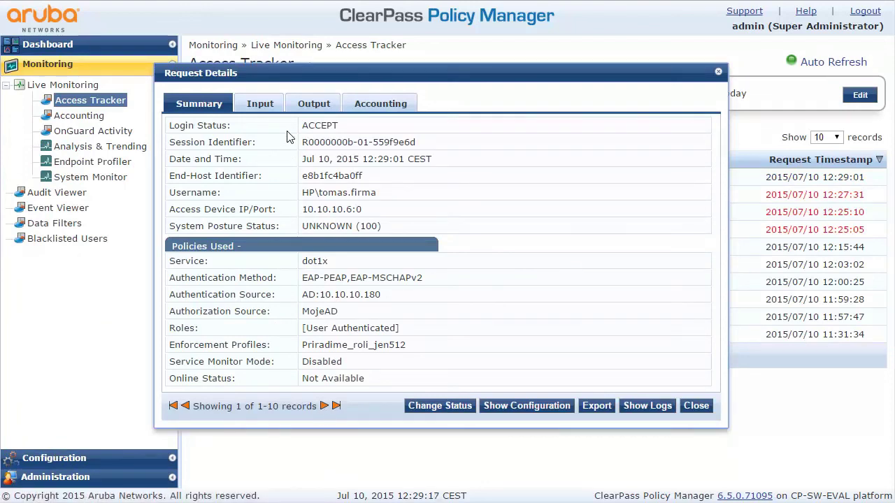
pyautogui.click(259, 104)
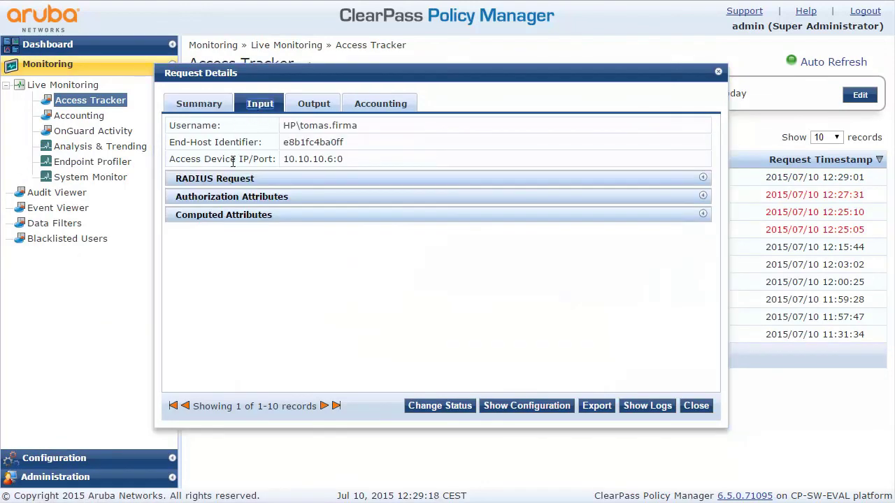
pyautogui.click(234, 199)
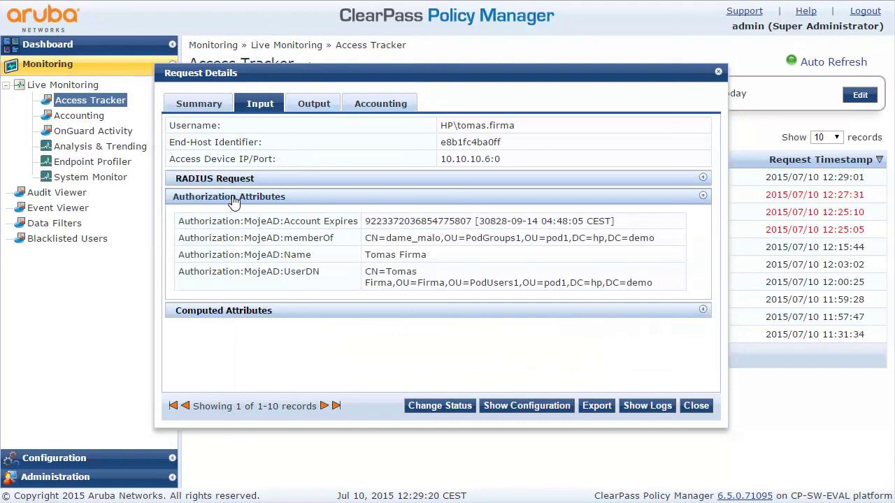
pyautogui.moveTo(181, 239); pyautogui.dragTo(671, 238)
# Verify the output shows profile Priradime_roli_jen512 and RADIUS response role jen512
pyautogui.click(321, 102)
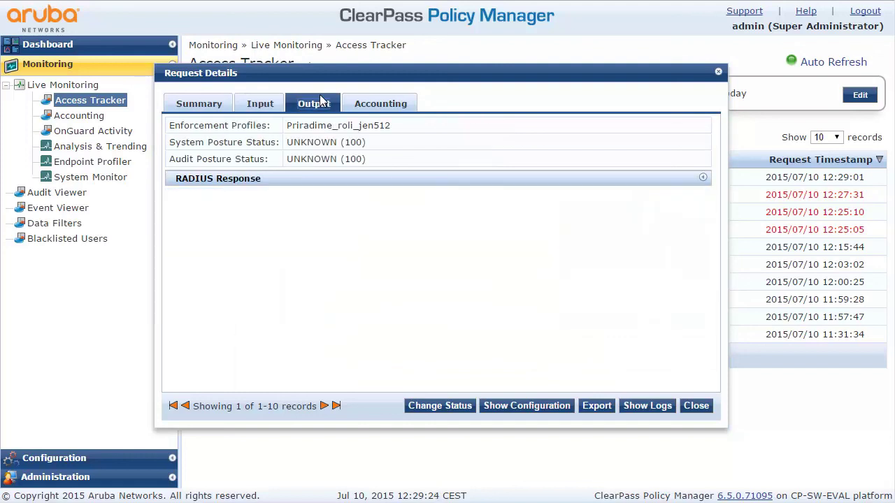
pyautogui.moveTo(287, 125); pyautogui.dragTo(416, 126)
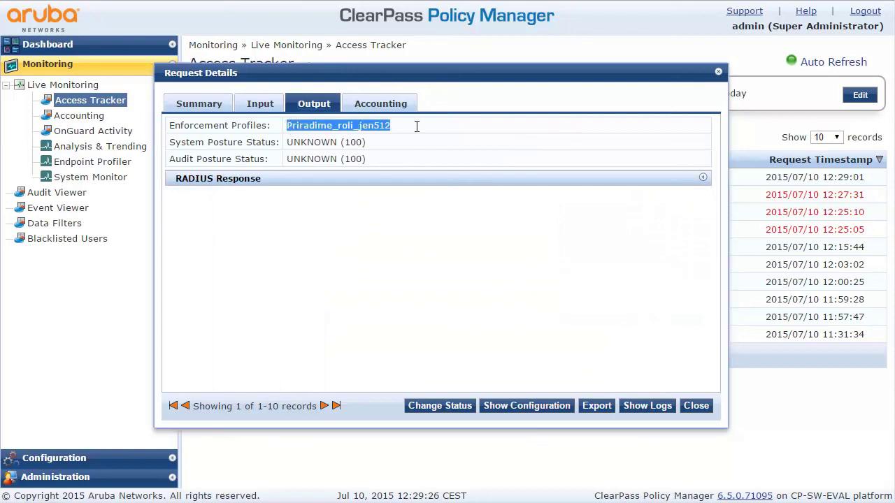
pyautogui.click(261, 179)
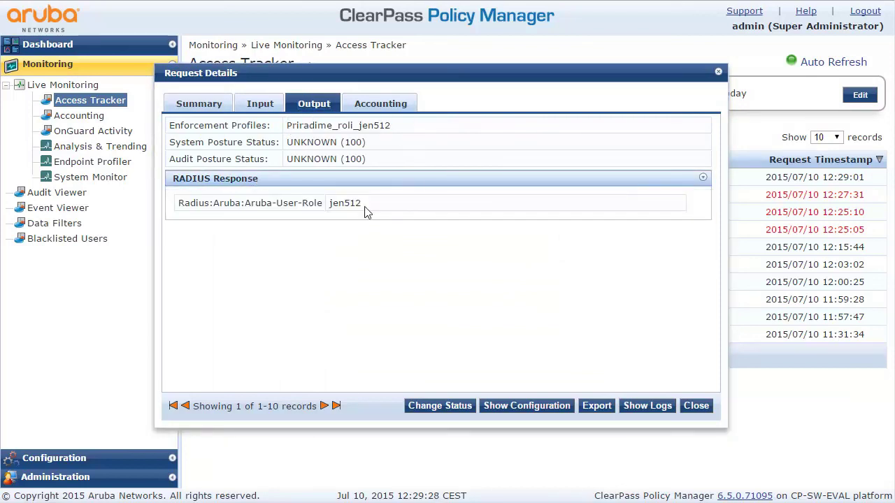
pyautogui.moveTo(365, 205); pyautogui.dragTo(333, 203)
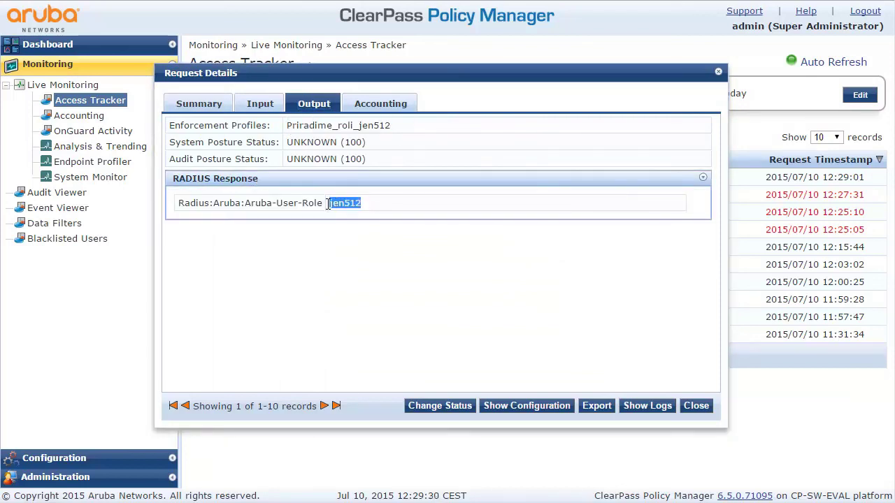
# Close the request details, run the DSL.cz speed test, and return to the ClearPass Dashboard
pyautogui.click(696, 406)
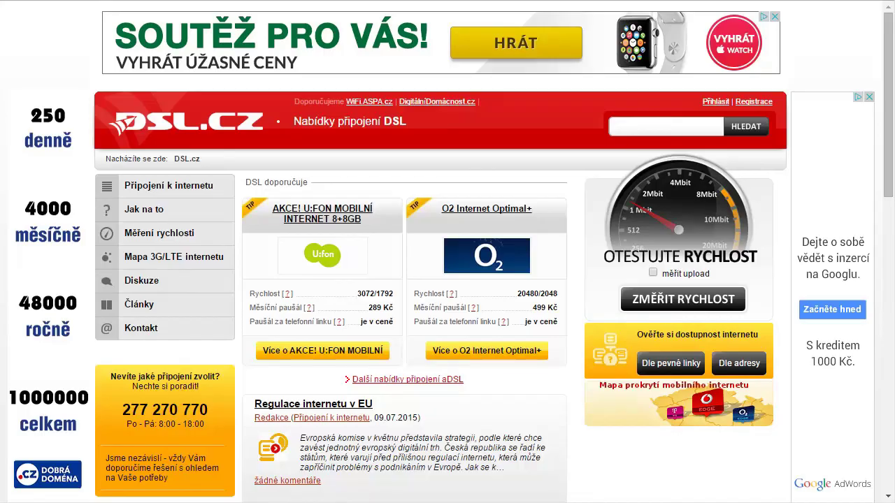
pyautogui.click(660, 299)
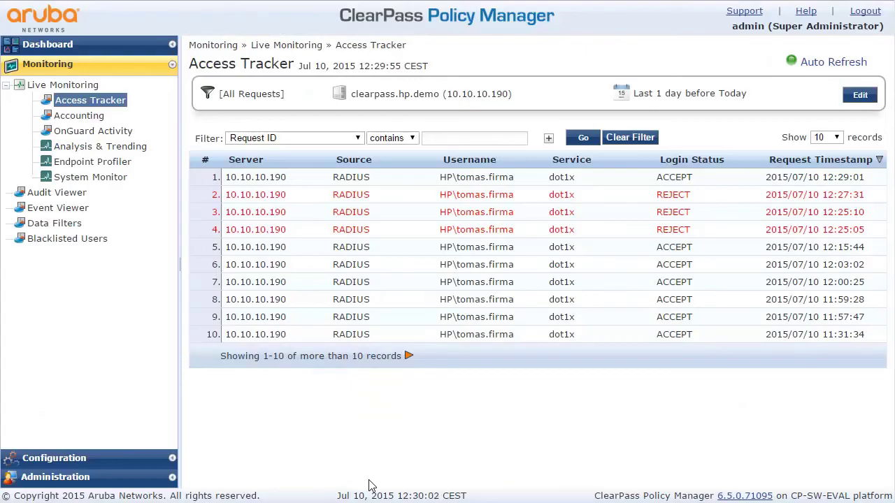
pyautogui.click(88, 47)
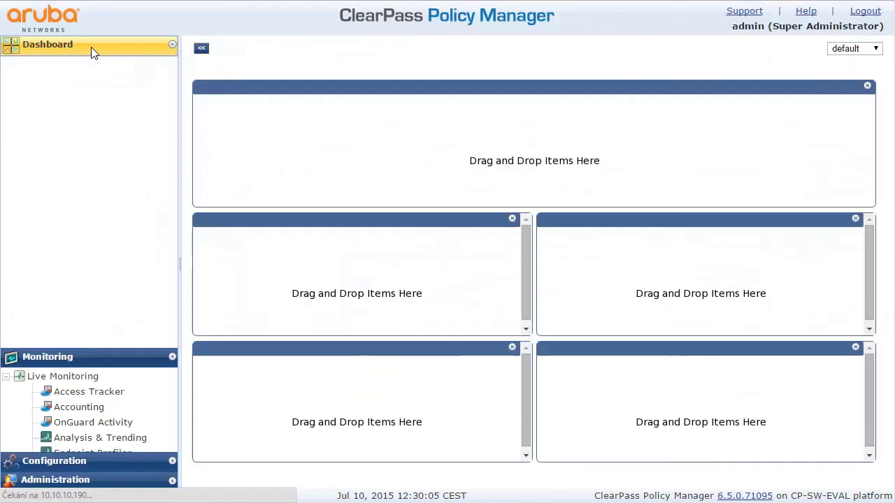